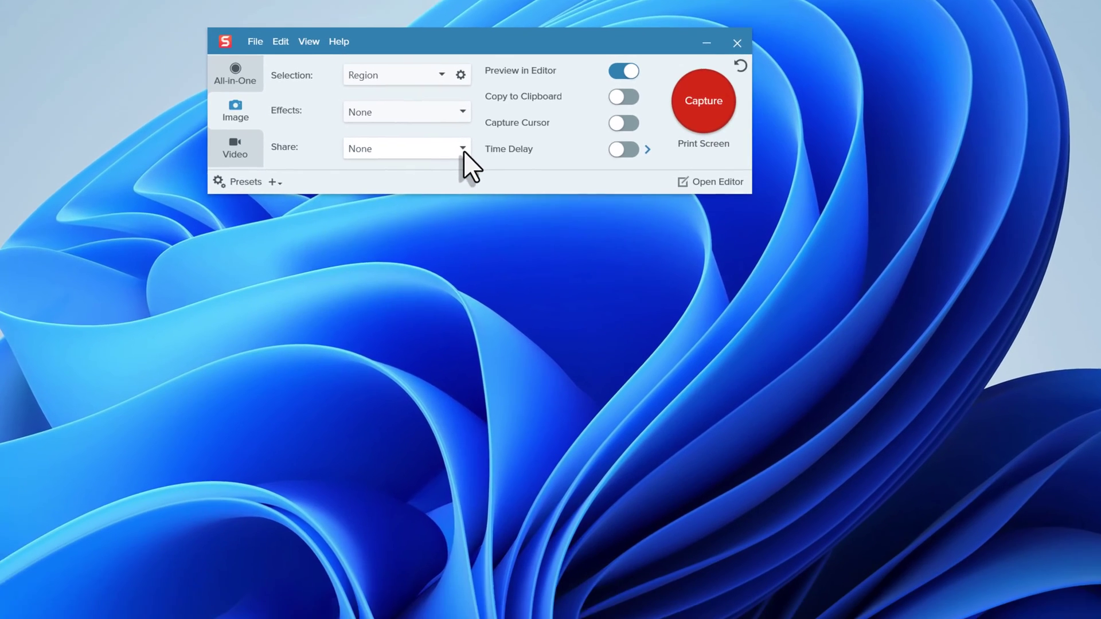
Choose Microsoft Teams from the capture window's Share destination list.
left_click(462, 148)
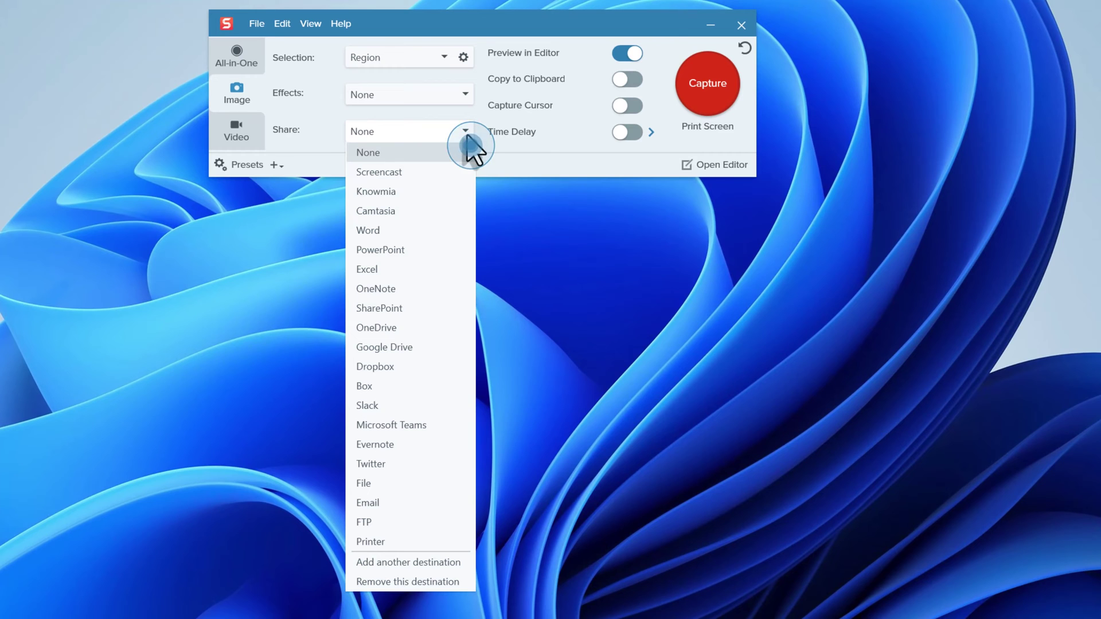
left_click(435, 425)
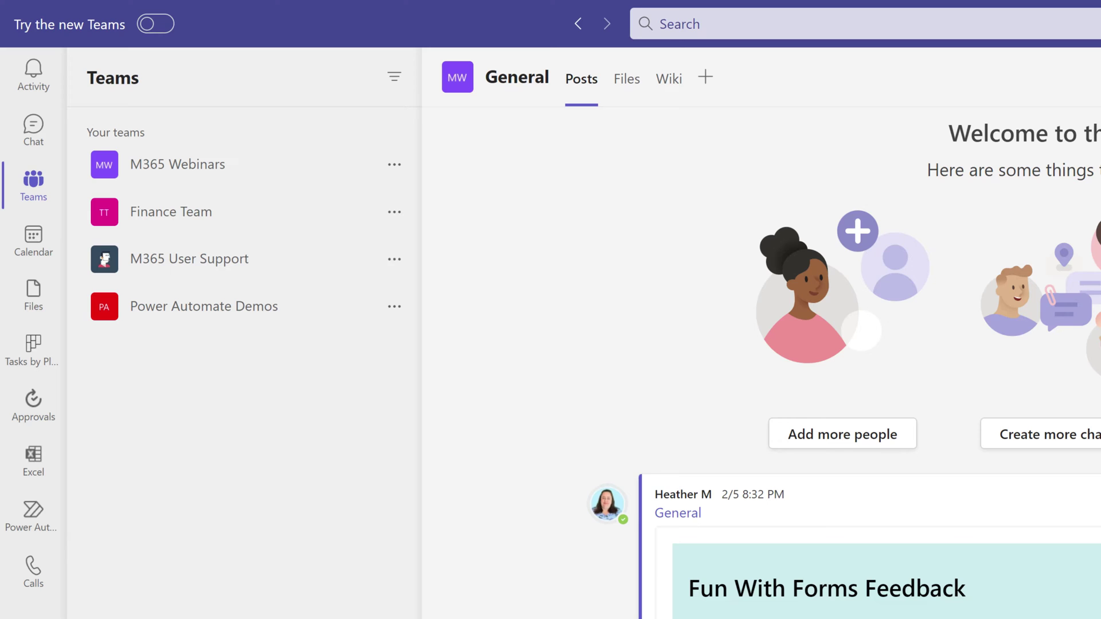
Capture the Your teams panel as a 779 x 582 px region screenshot.
key("Print")
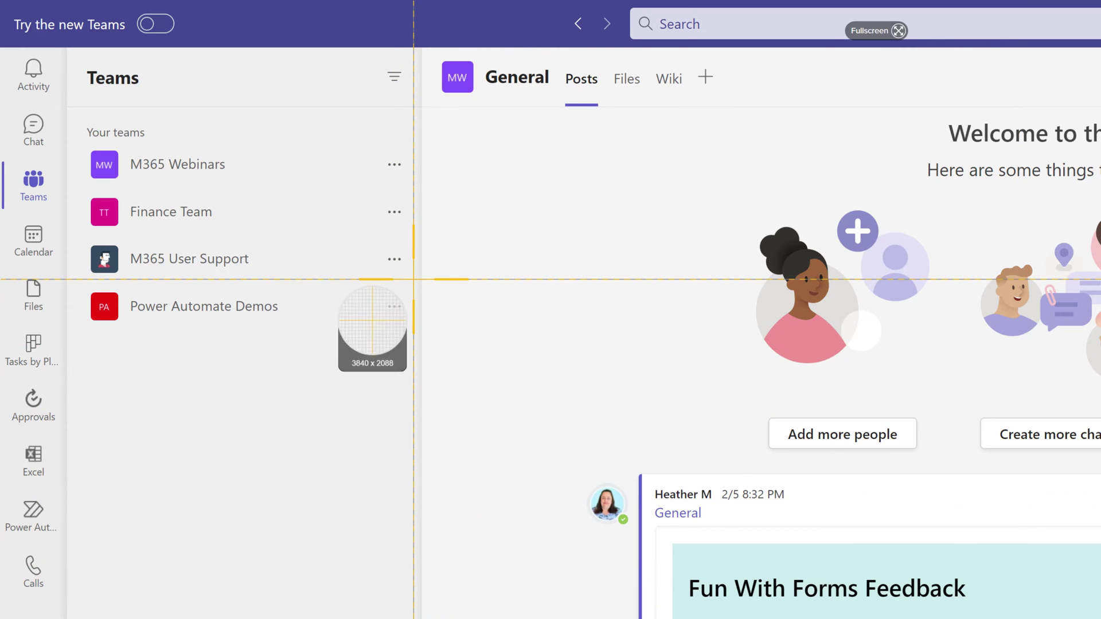
left_click_drag(66, 108, 424, 383)
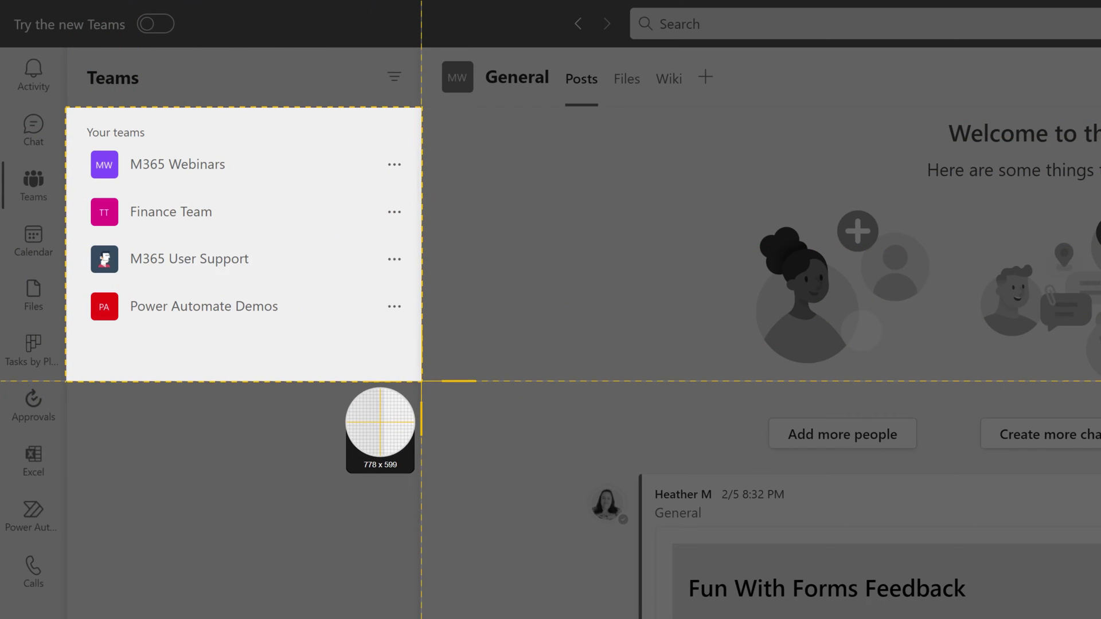
key("Escape")
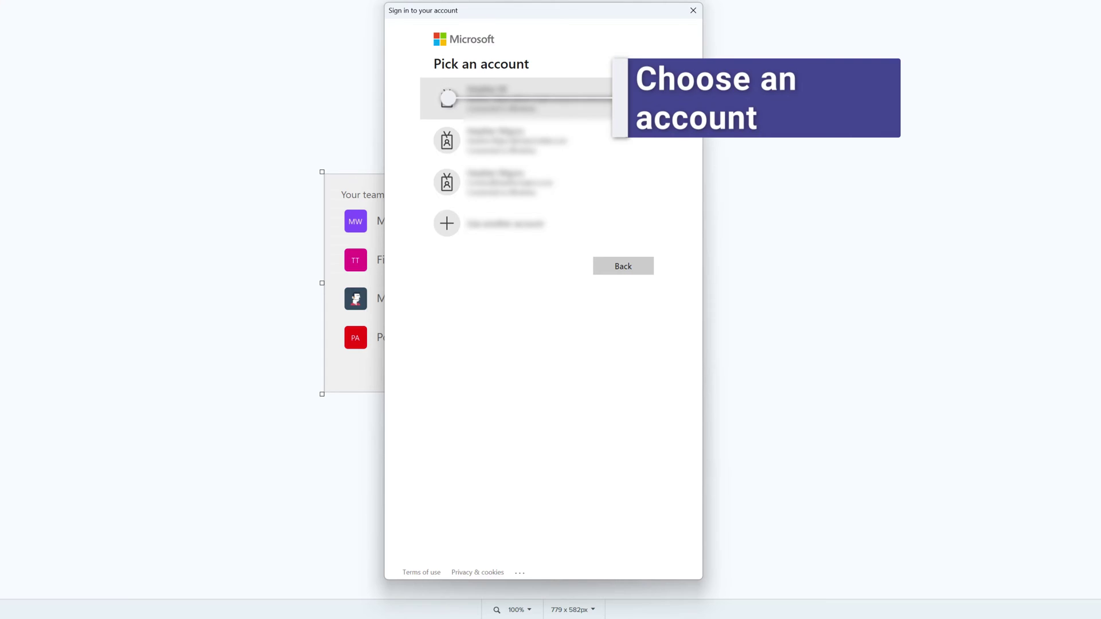
Sign in with the Microsoft account and accept Teams permissions for the whole organization.
left_click(487, 98)
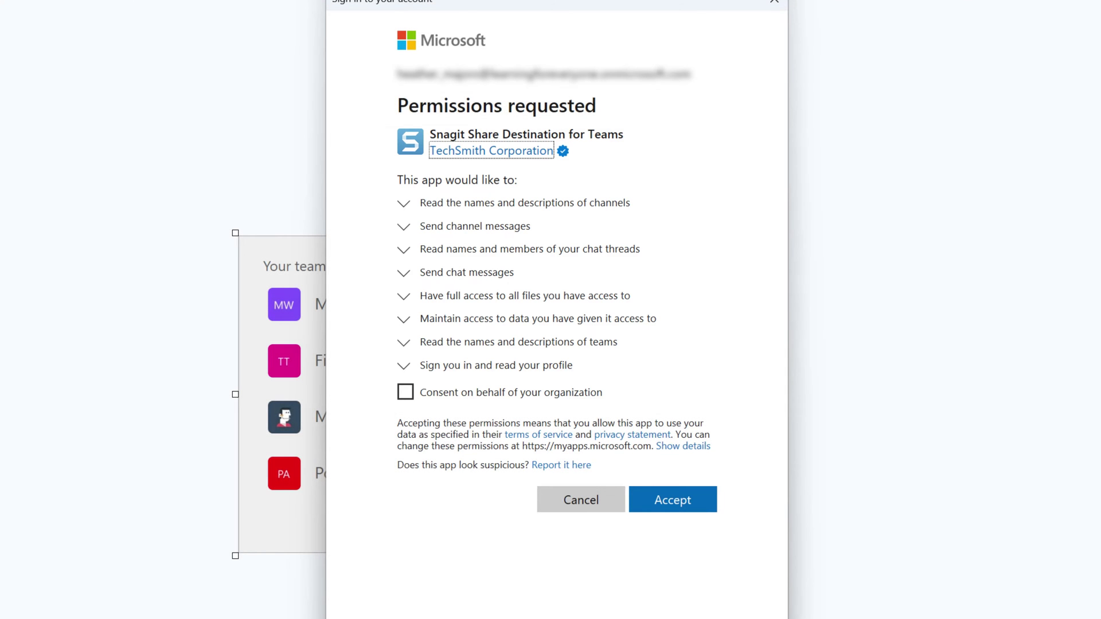
left_click(405, 391)
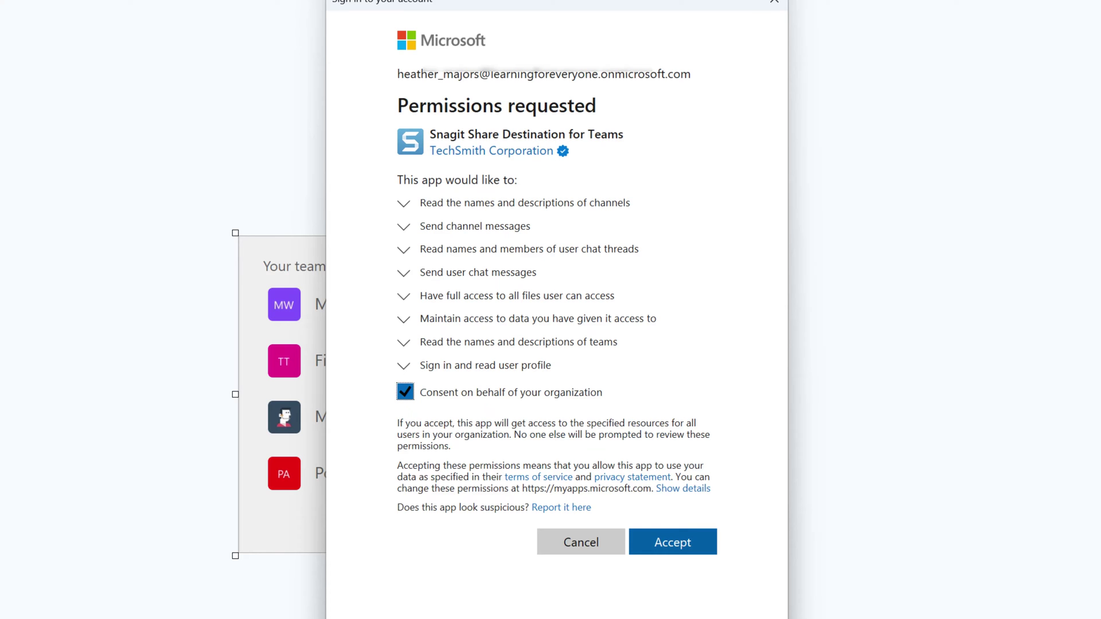
left_click(671, 543)
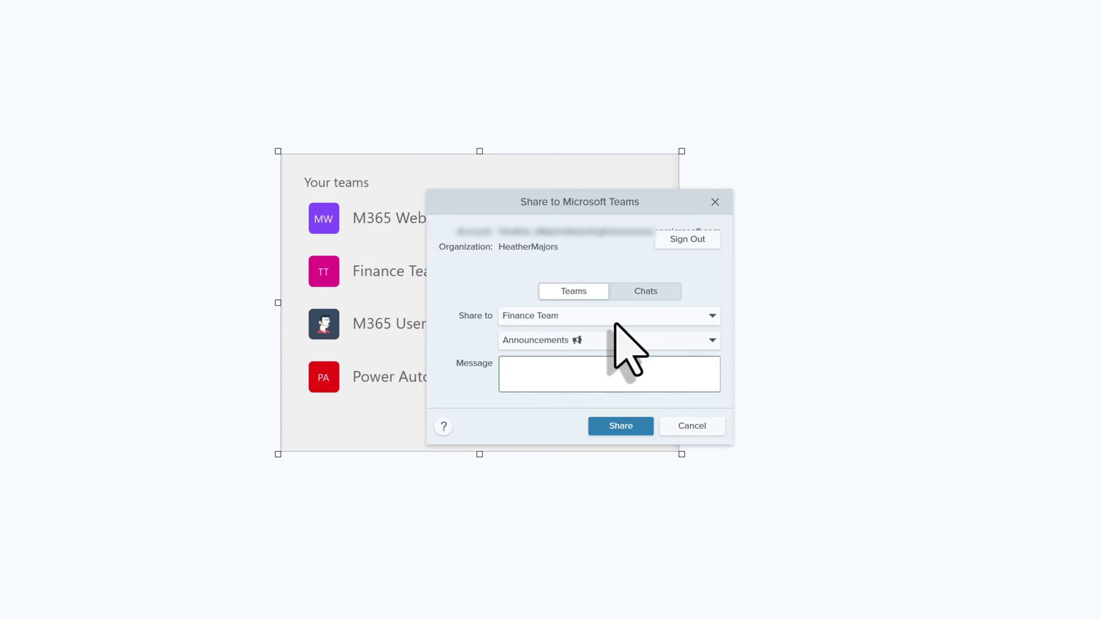
Share the screenshot to M365 User Support's Feature Testing channel with 'These are the teams you belong to.'.
left_click(708, 317)
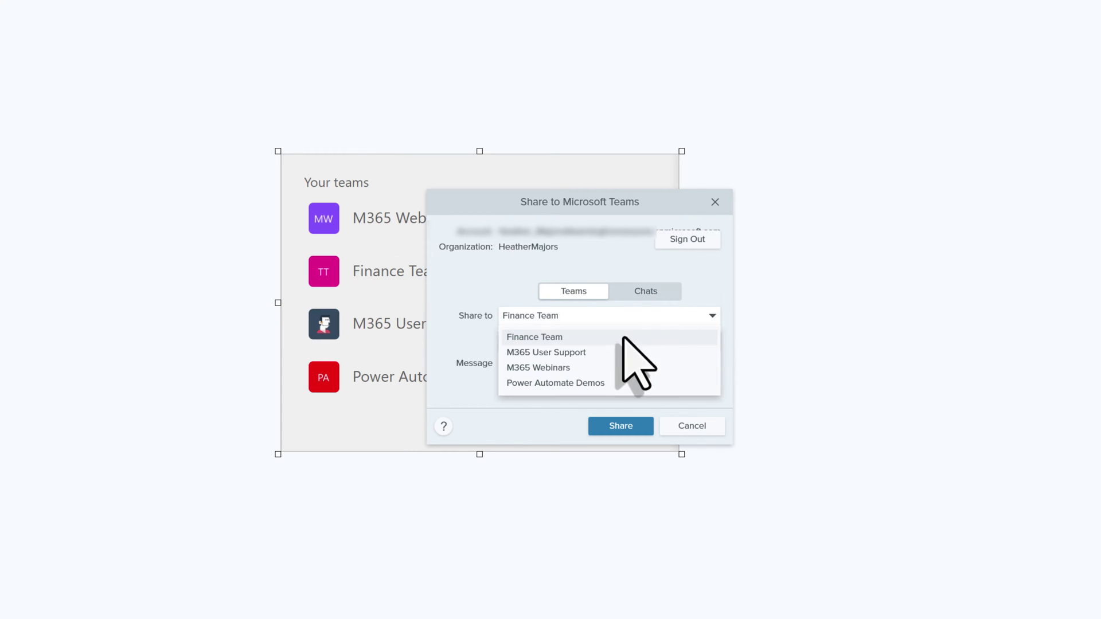
left_click(567, 352)
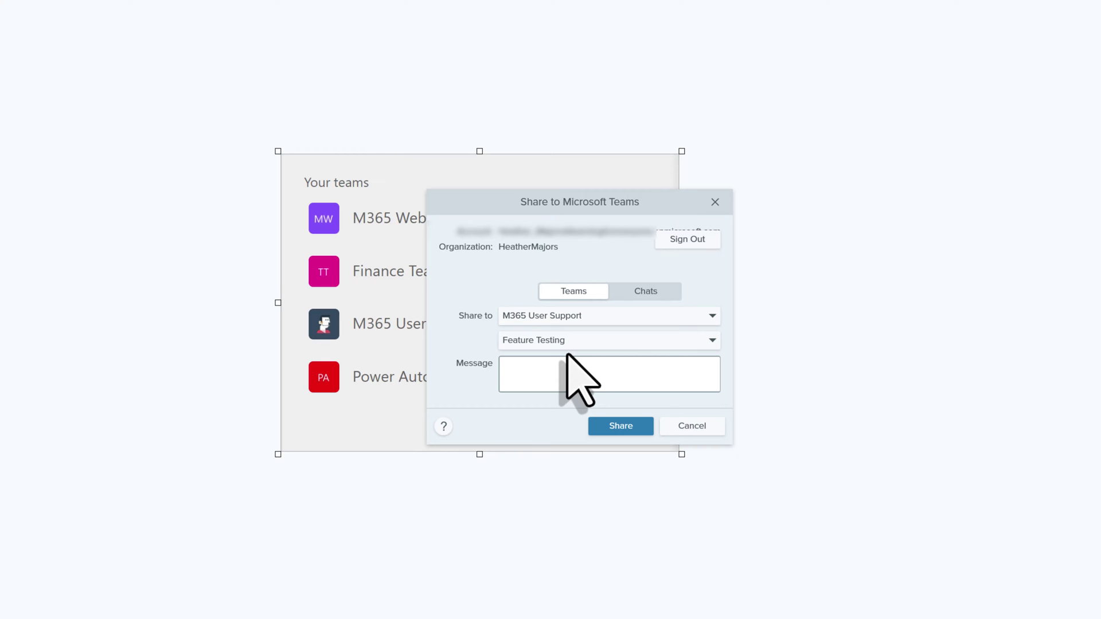
left_click(712, 342)
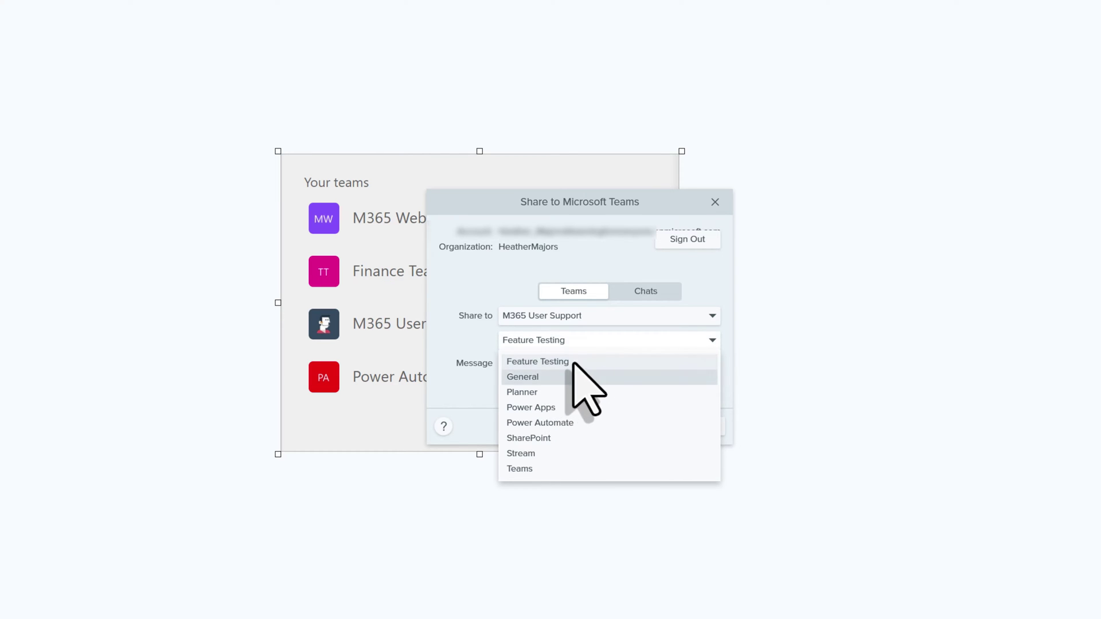
left_click(602, 359)
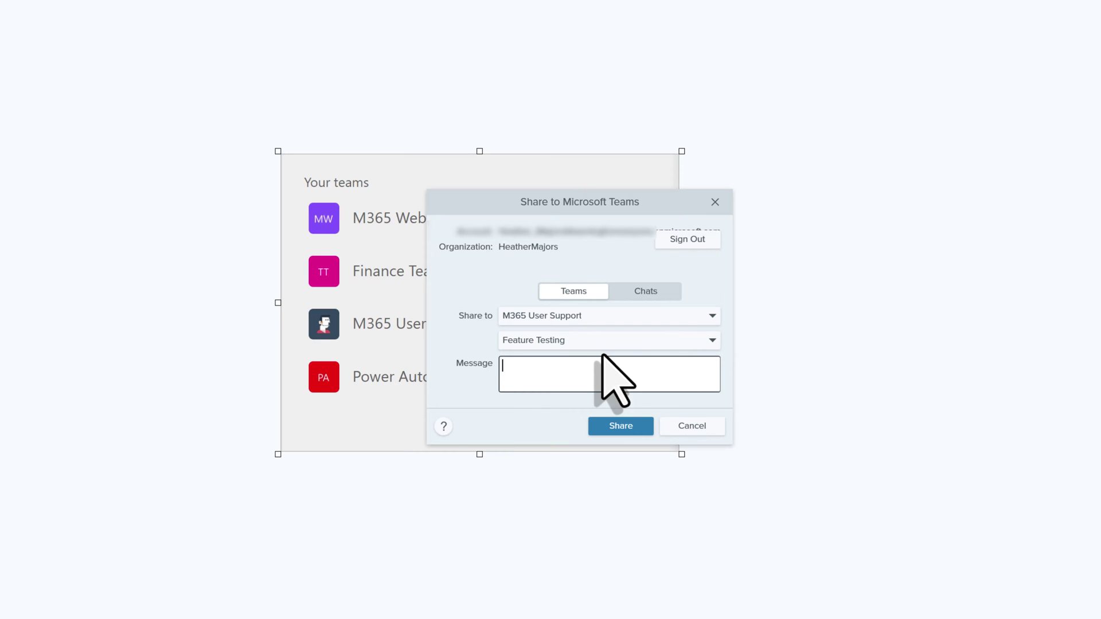
type("These are the teams you belong to.")
left_click(616, 425)
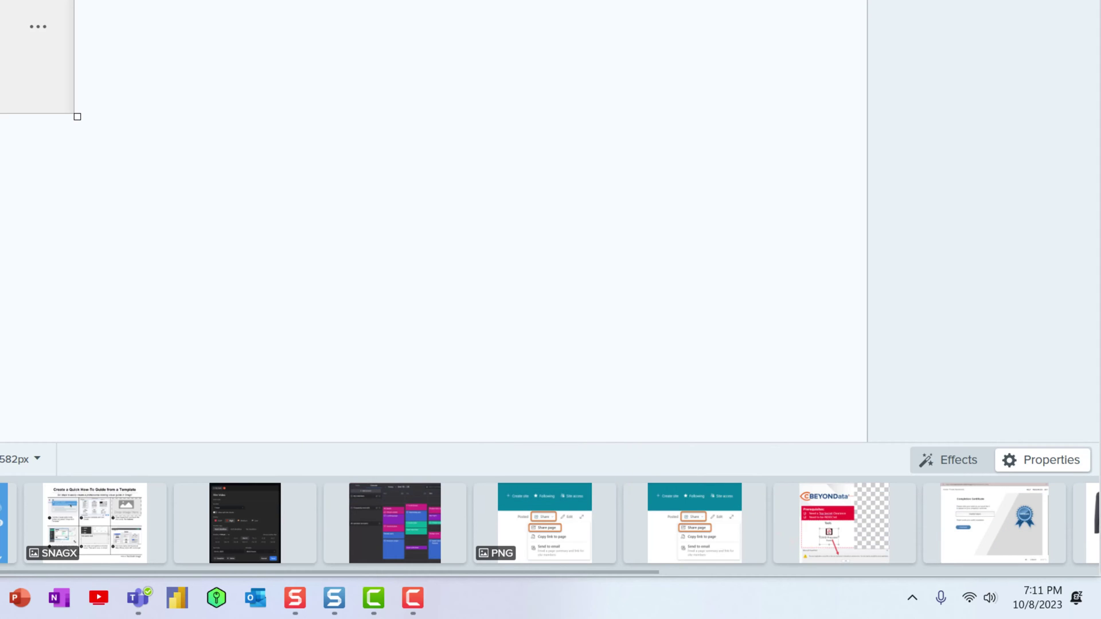
Bring Teams forward from the taskbar to view the Feature Testing channel.
left_click(138, 597)
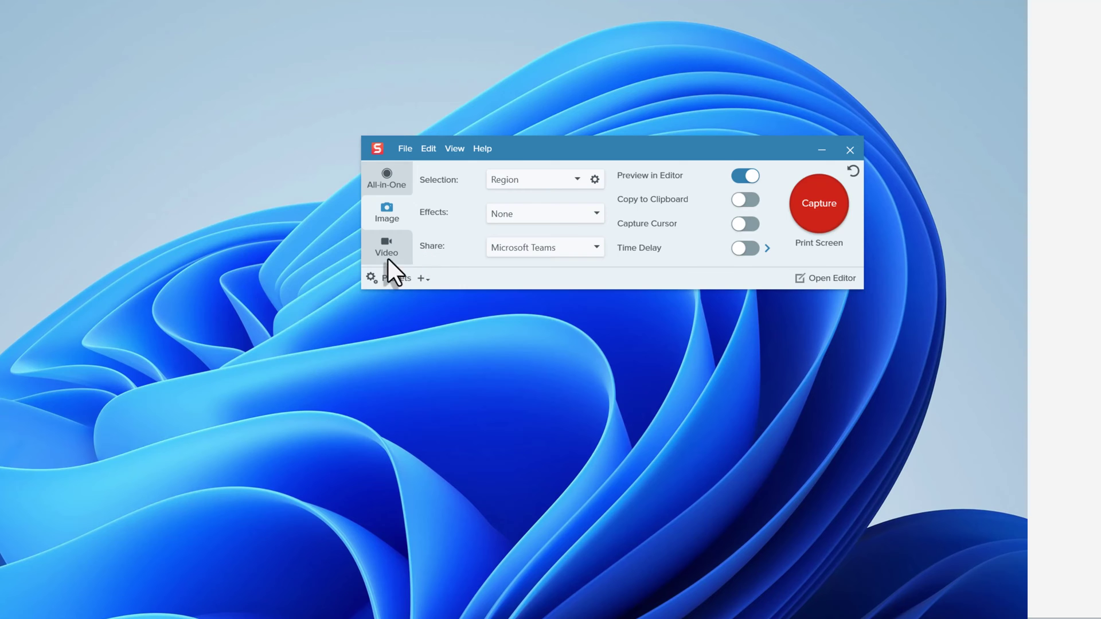
Switch to Video capture with Screen Draw on and drawn objects fading after 3 seconds.
left_click(388, 259)
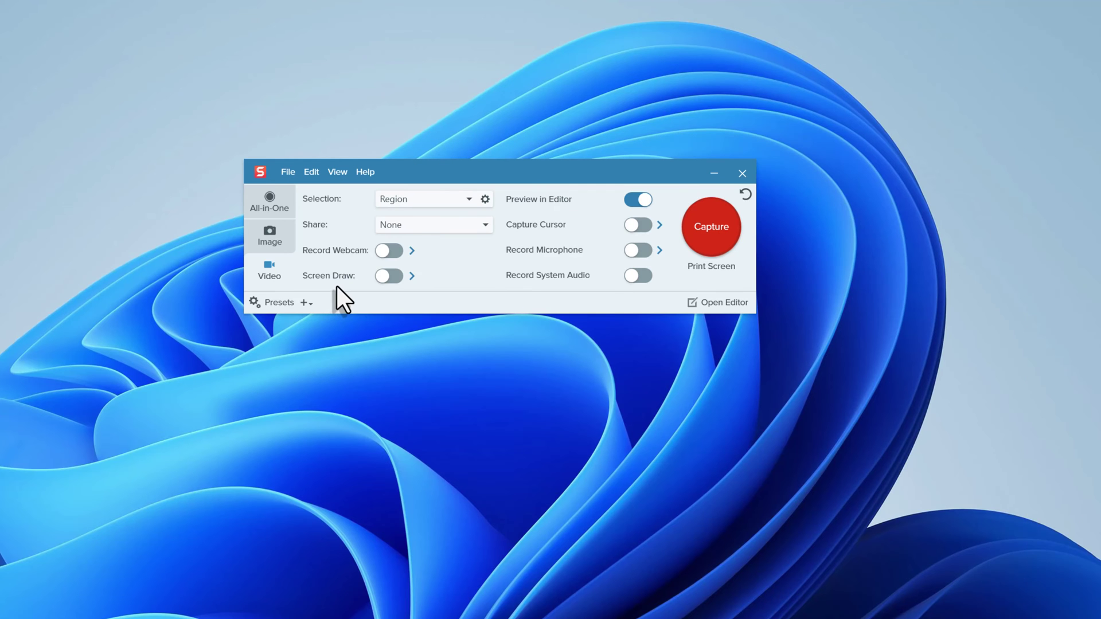
left_click(388, 277)
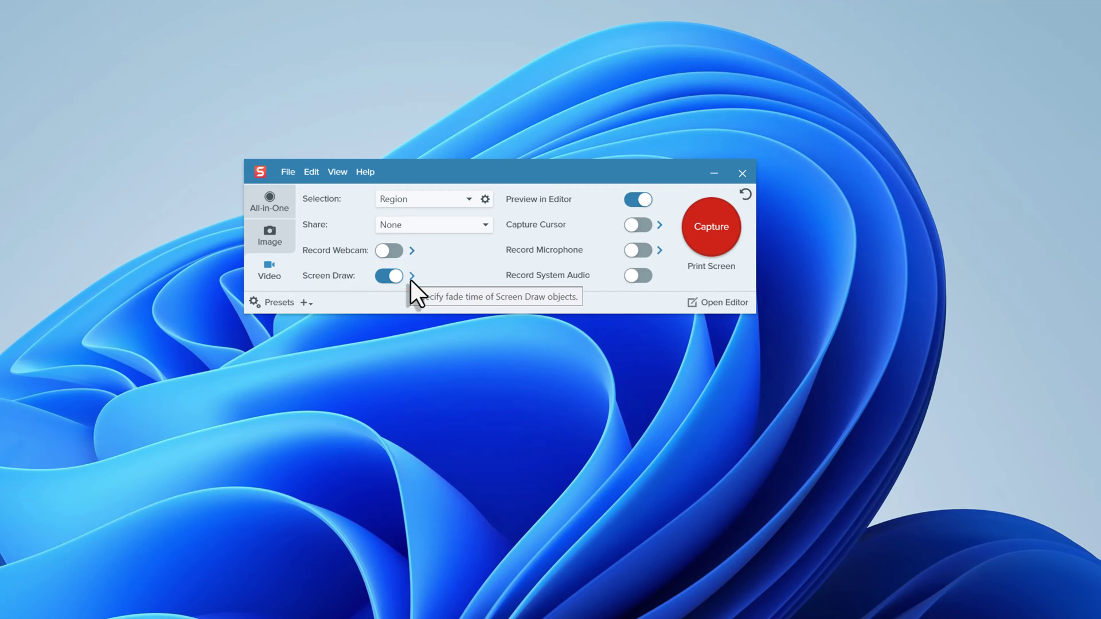
left_click(410, 280)
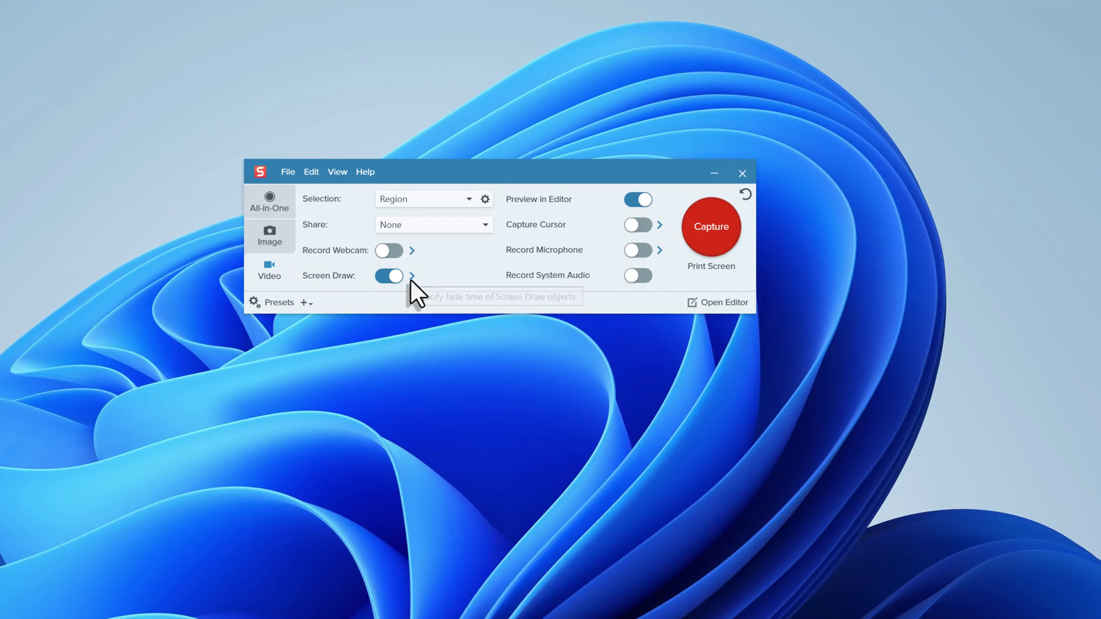
Turn on webcam recording using the Logitech BRIO camera.
left_click(386, 255)
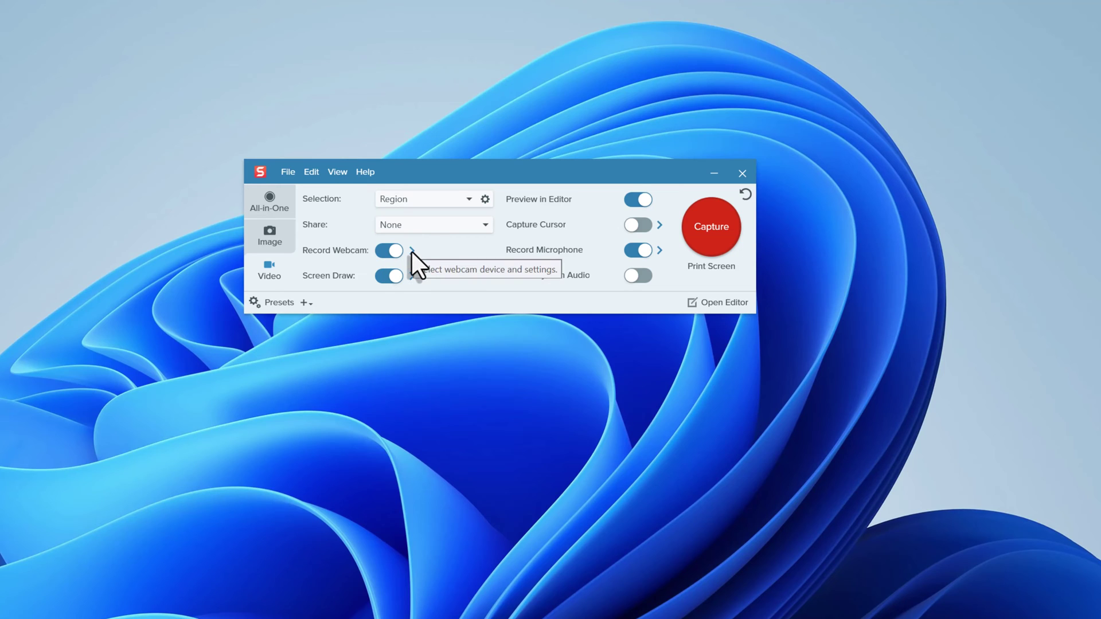
left_click(413, 251)
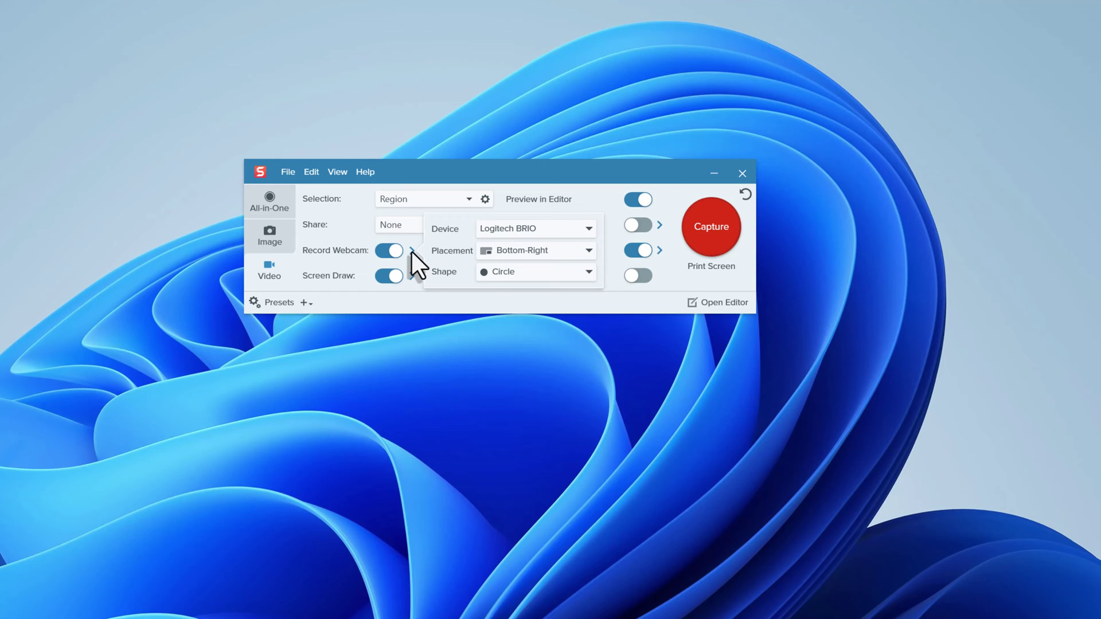
left_click(588, 229)
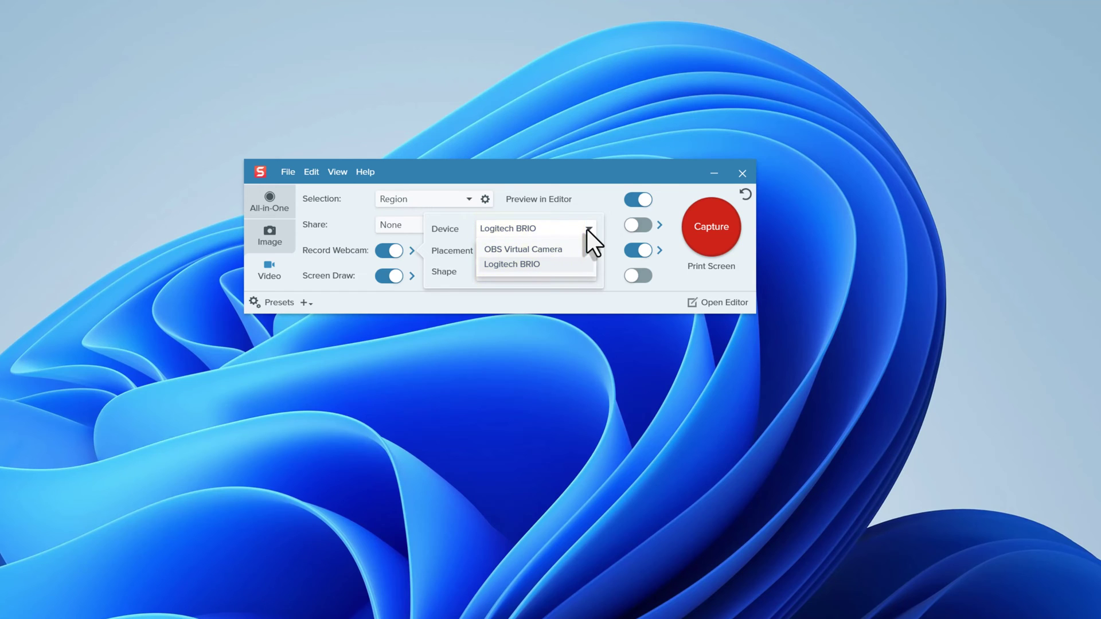
left_click(587, 229)
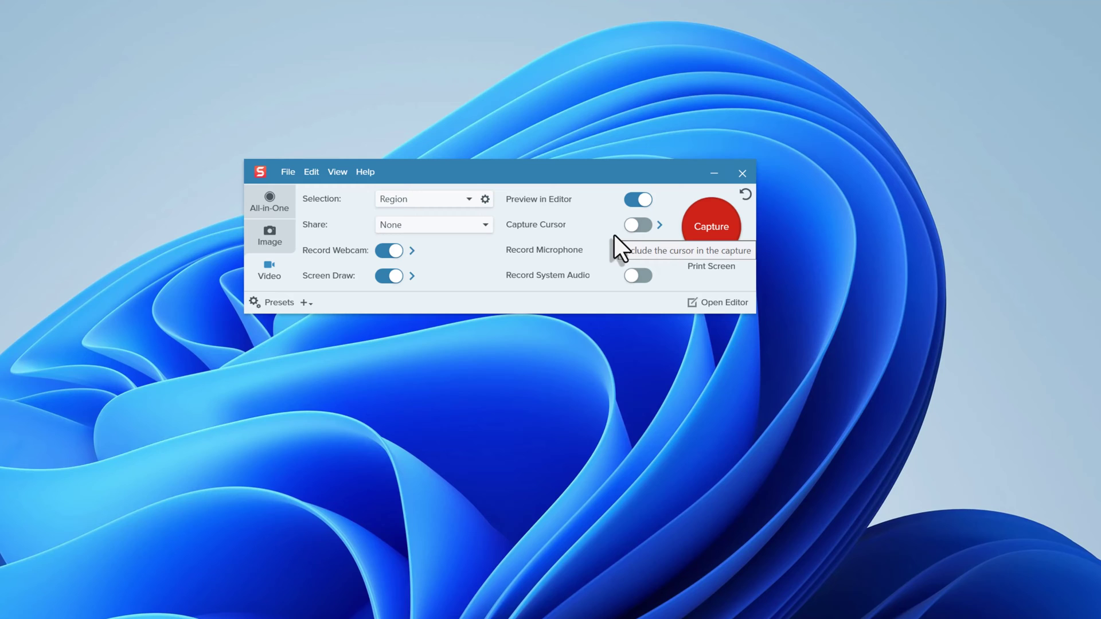
Turn on Capture Cursor and enable Click Animation in its options.
left_click(649, 227)
left_click(659, 226)
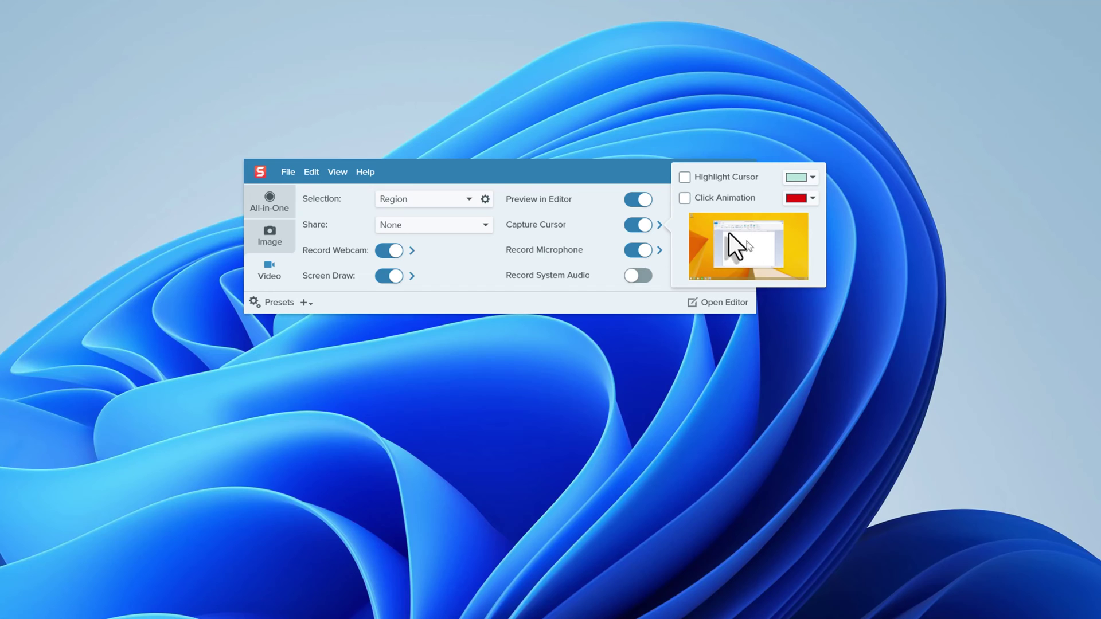
left_click(685, 198)
Enable Highlight Cursor and mark a 3524 x 1940 recording region over the Teams window.
left_click(685, 177)
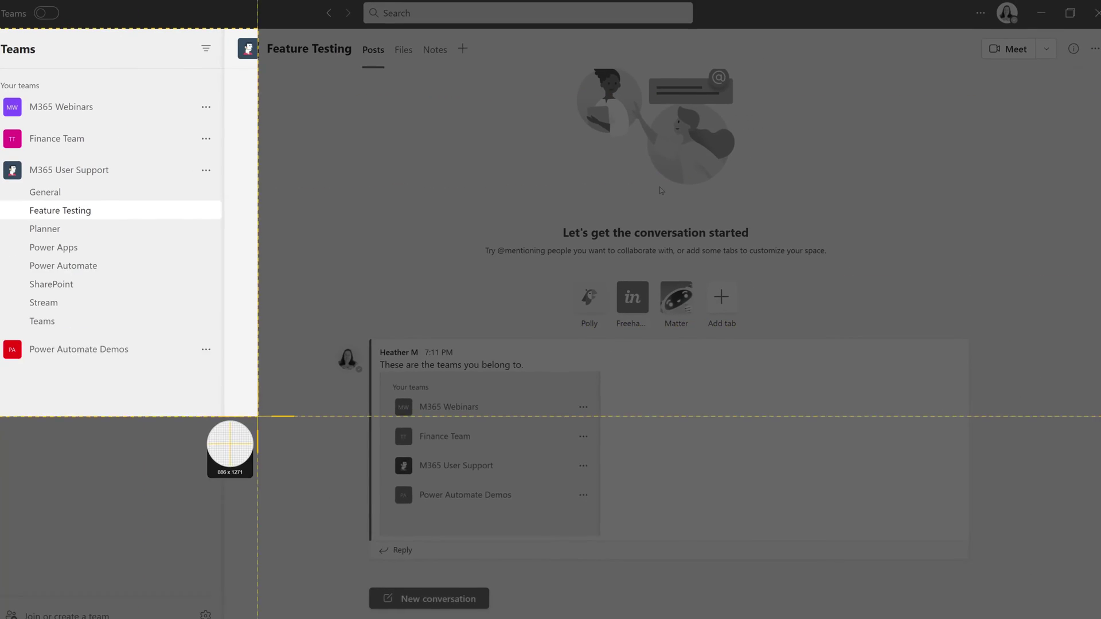
left_click_drag(256, 418, 1057, 606)
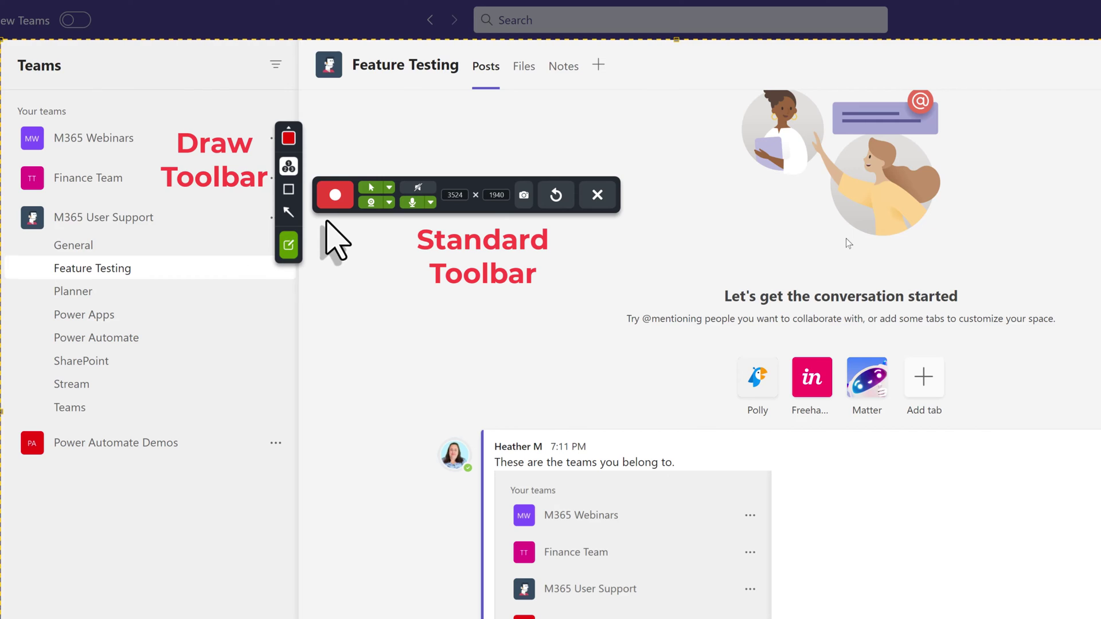
Start recording with F9, place four numbered step markers, then exit draw mode.
key("F9")
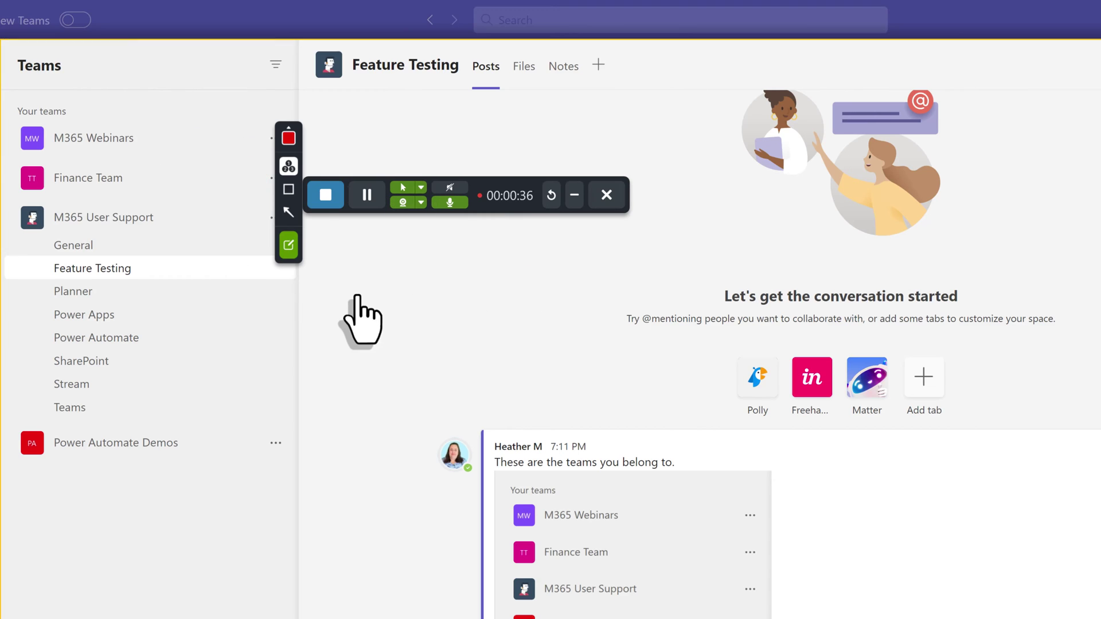
left_click(327, 246)
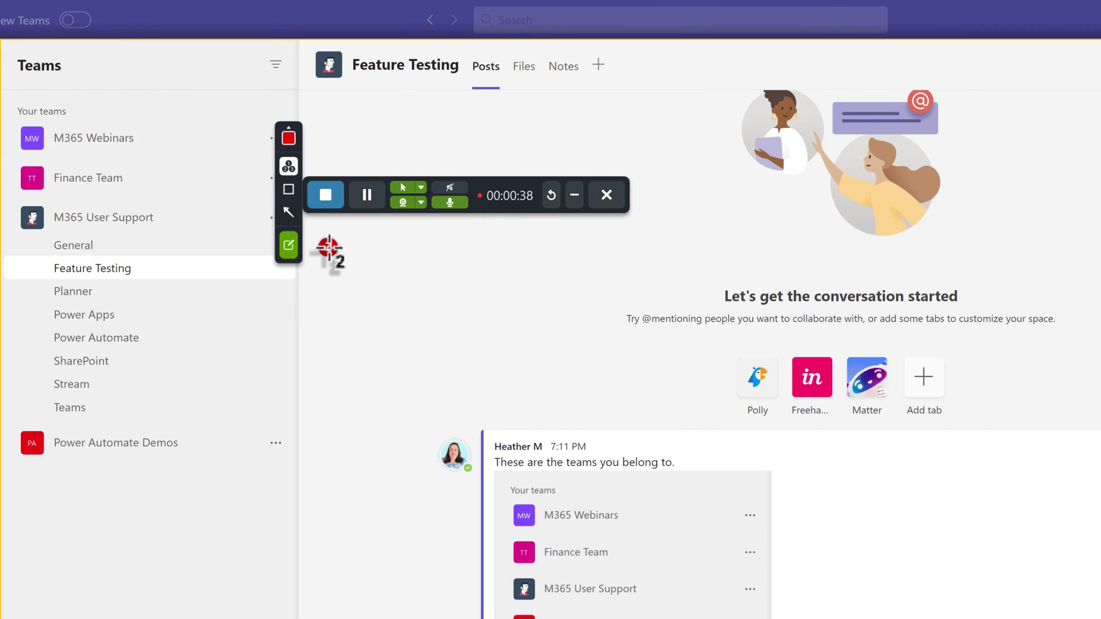
left_click(329, 248)
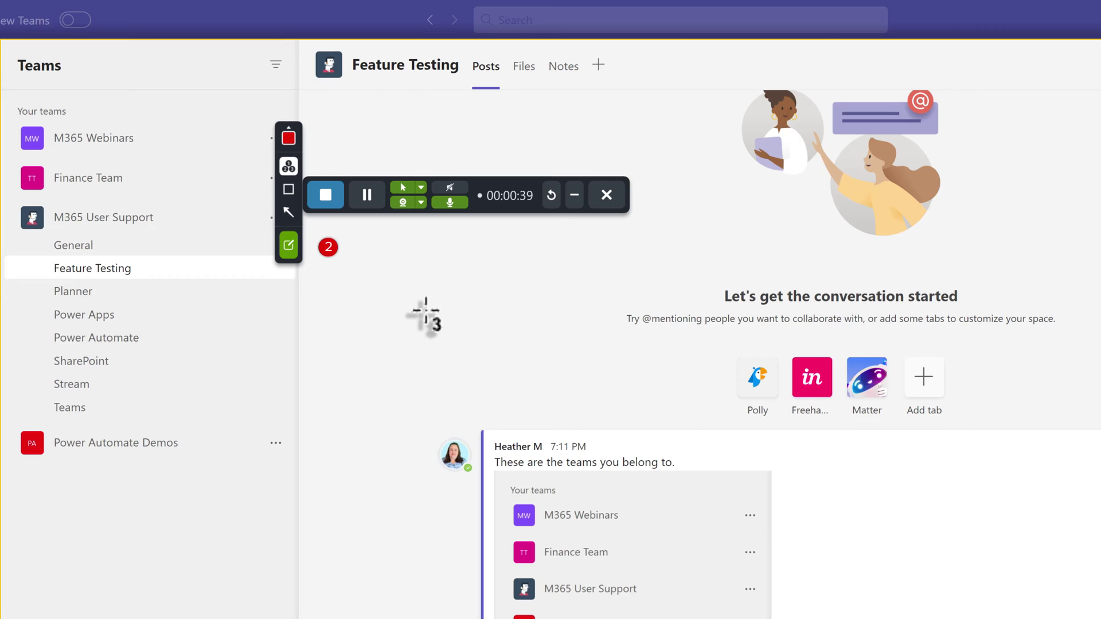
left_click(317, 146)
left_click(317, 146)
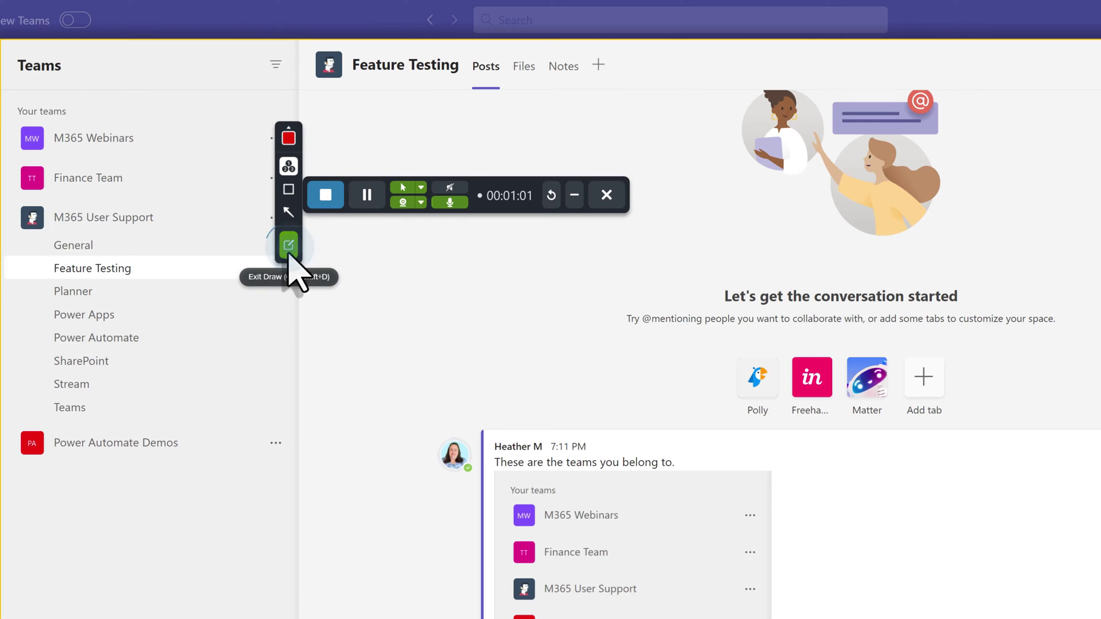
left_click(290, 254)
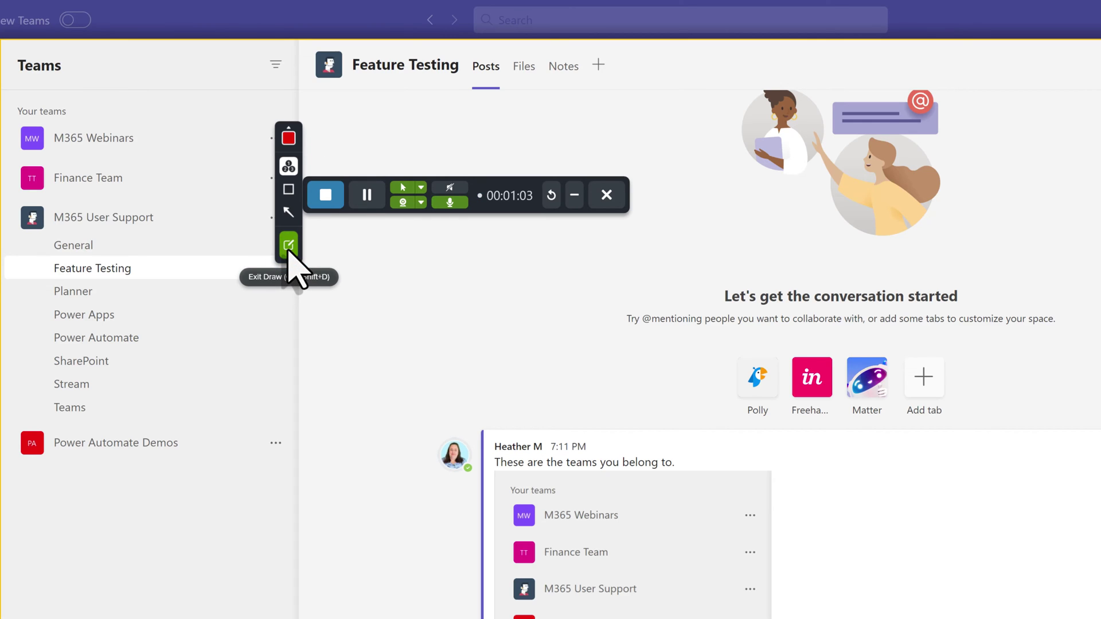
Leave drawing mode, open the Feature Testing channel in Teams, and turn drawing back on.
left_click(288, 252)
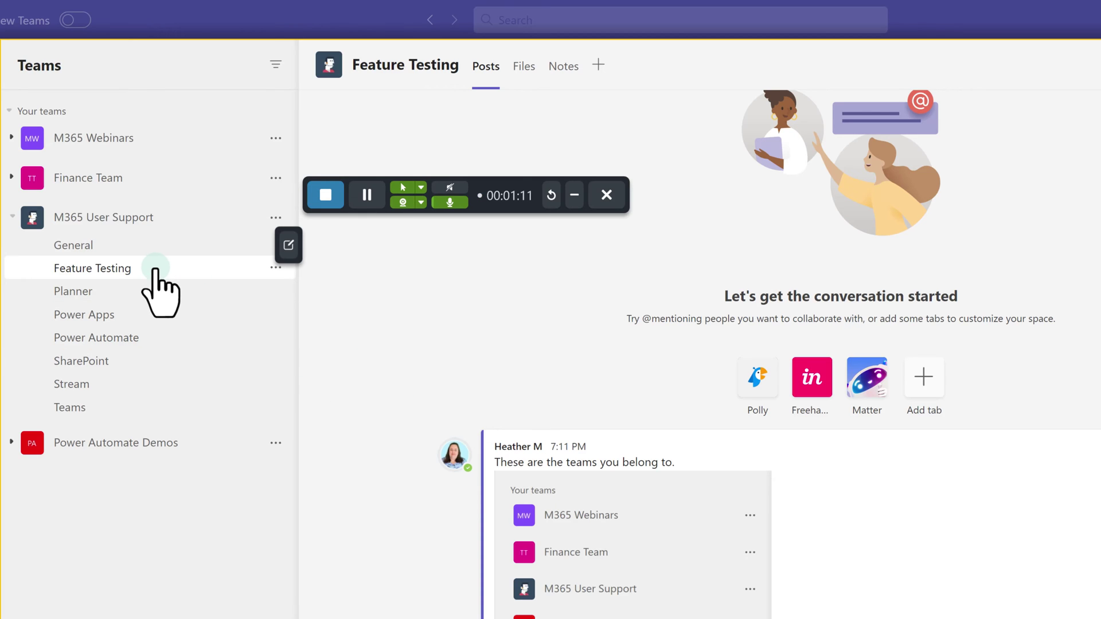
left_click(133, 269)
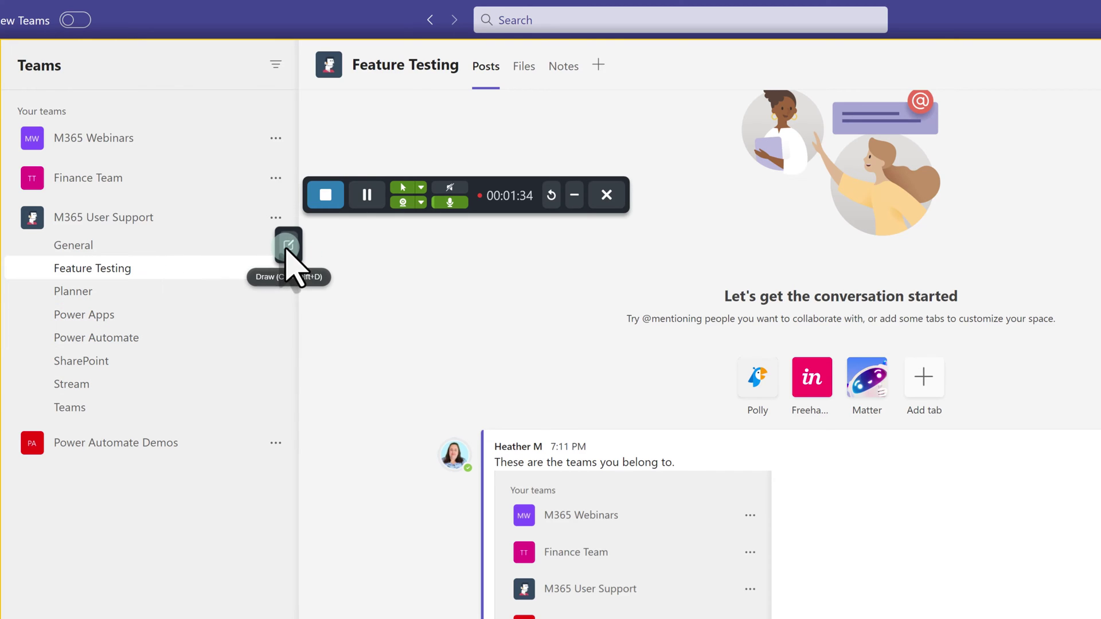
left_click(288, 247)
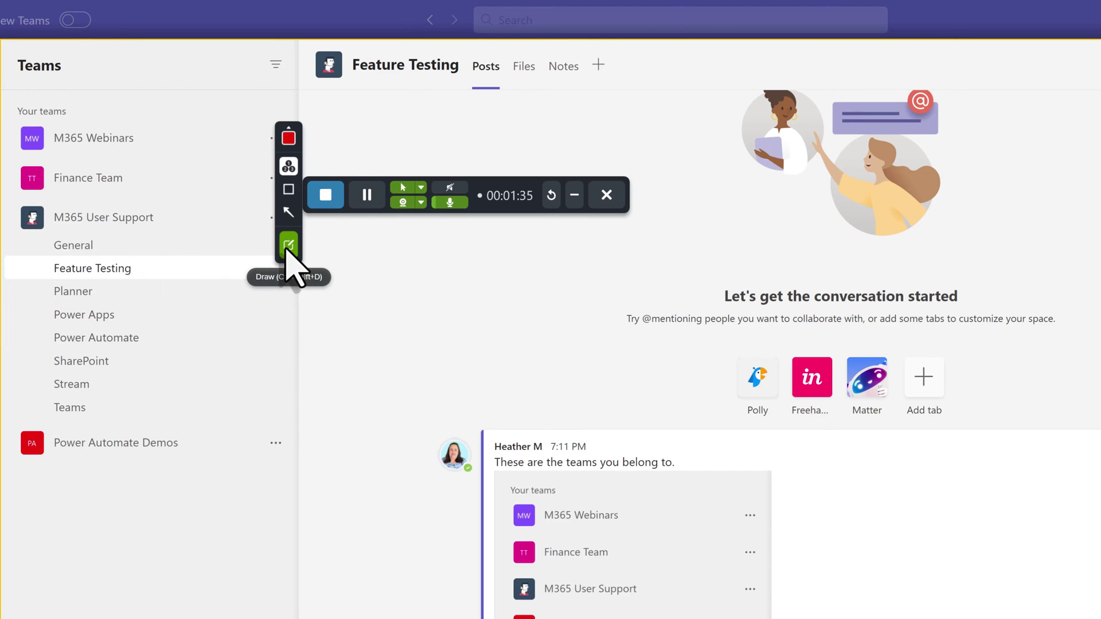
Draw a red arrow pointing at the posted message and place step badge 1 beside Feature Testing.
left_click(288, 212)
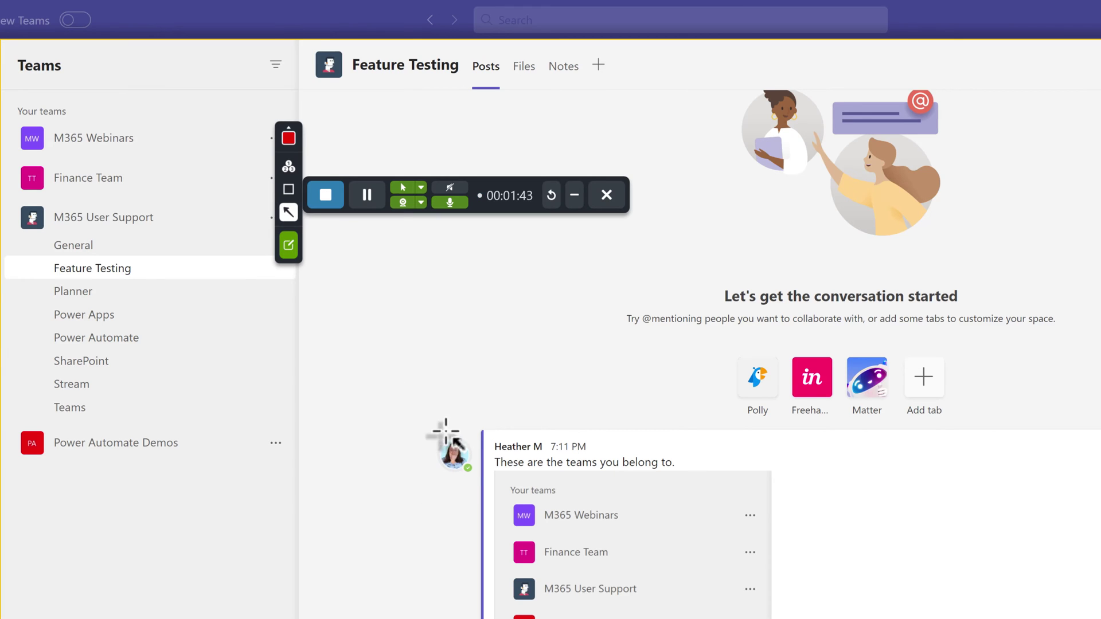
left_click_drag(435, 393, 508, 447)
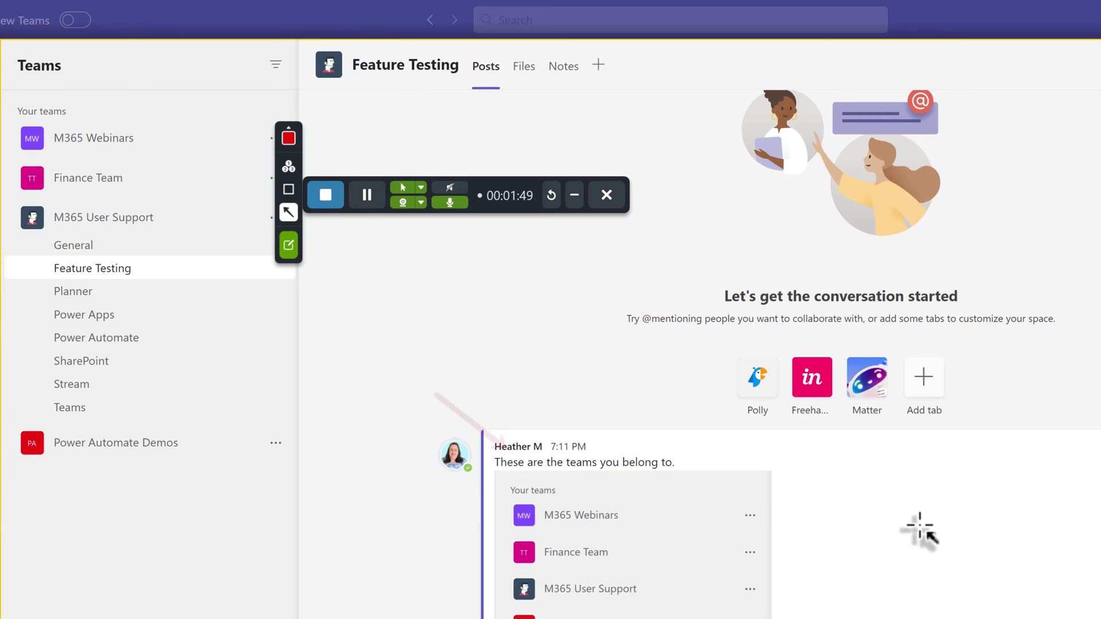
left_click(289, 166)
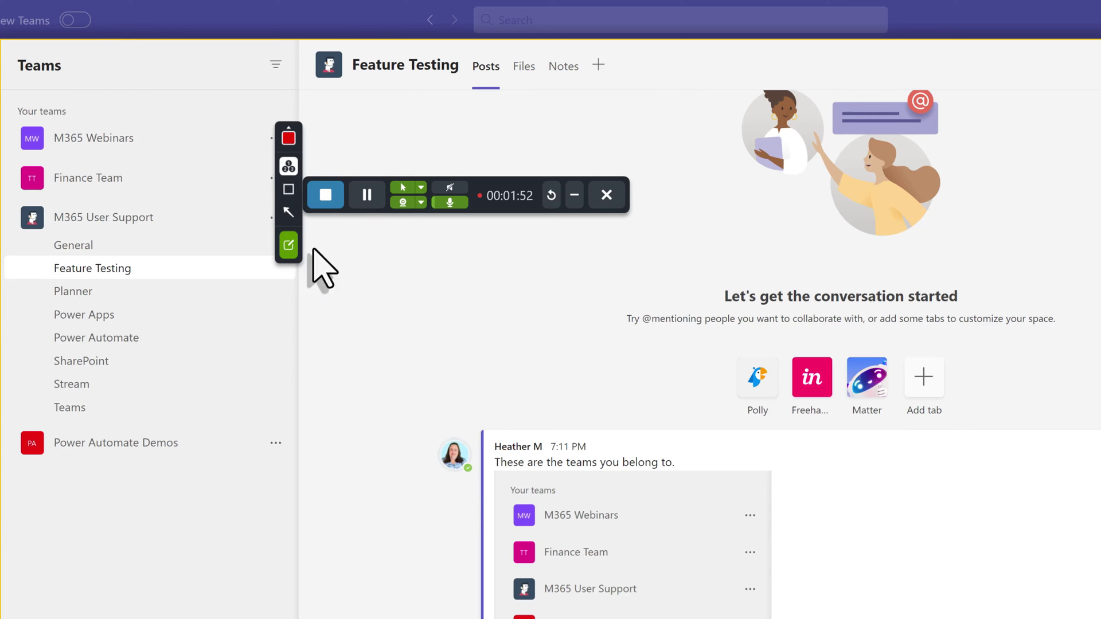
left_click(143, 266)
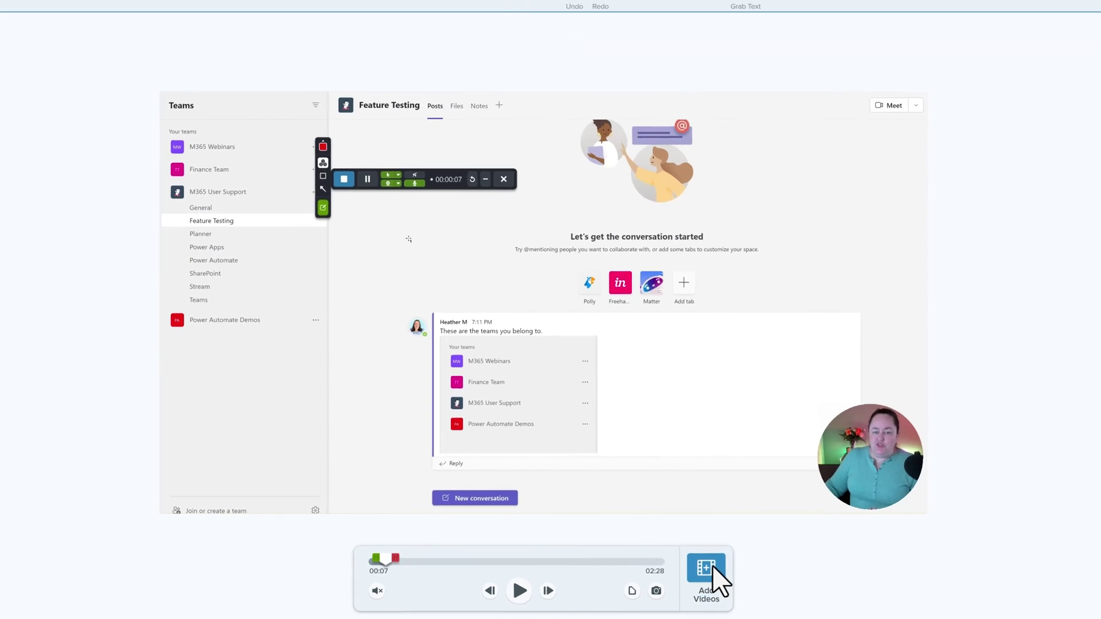
Combine the finished Teams recording with the 00:35 clip into a single video.
left_click(714, 570)
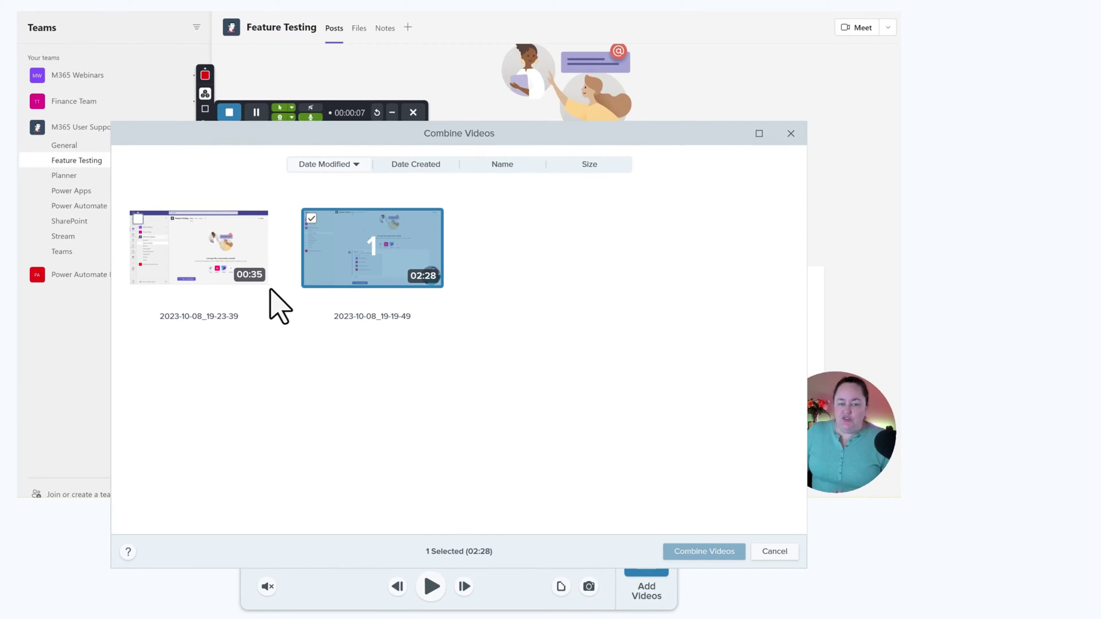
left_click(140, 230)
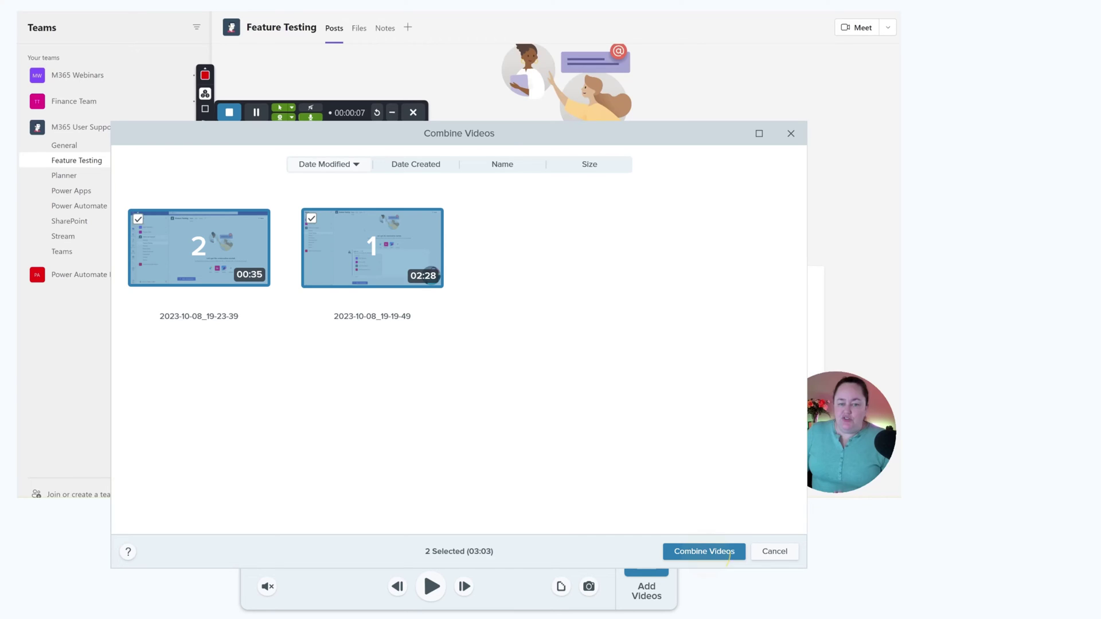
left_click(717, 553)
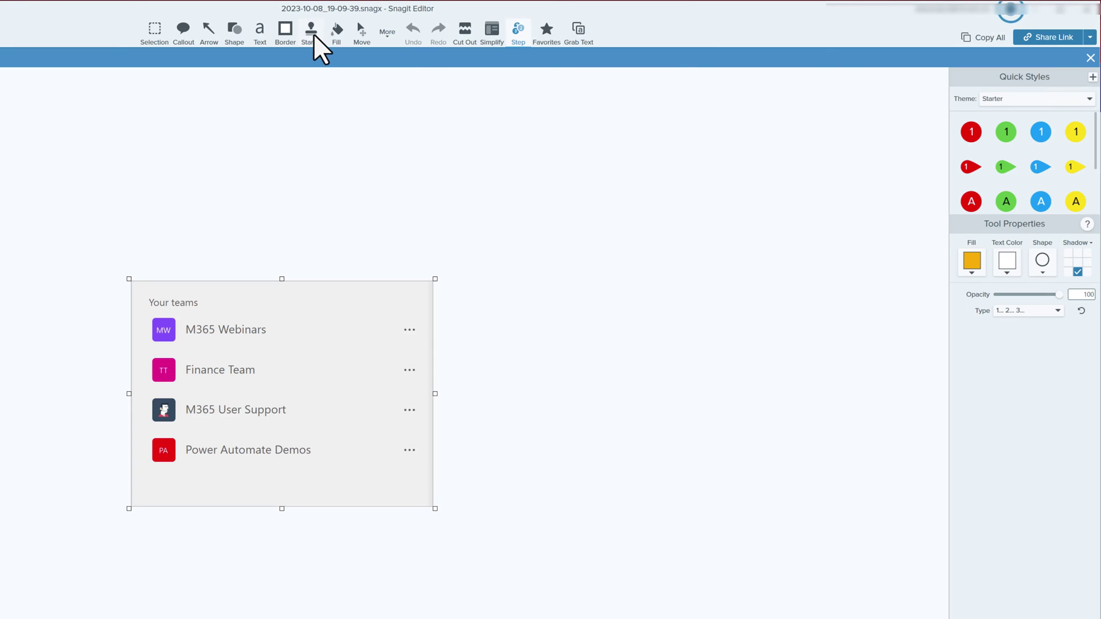
Stamp a party-face emoji from Smileys and People, enlarge it, and place it beside M365 Webinars.
left_click(311, 31)
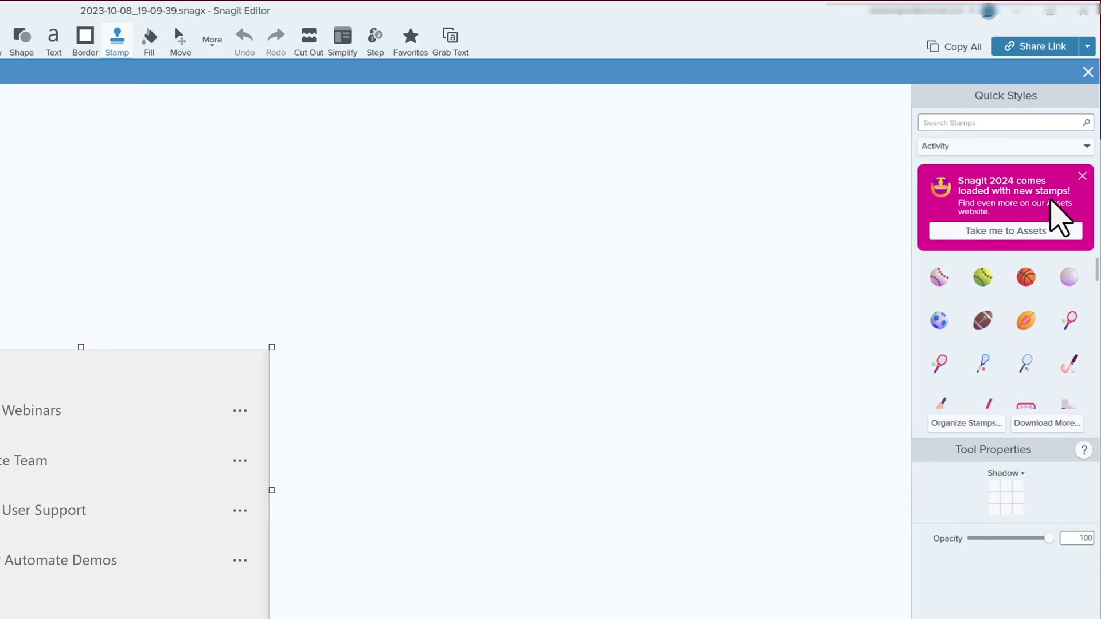
left_click(1082, 176)
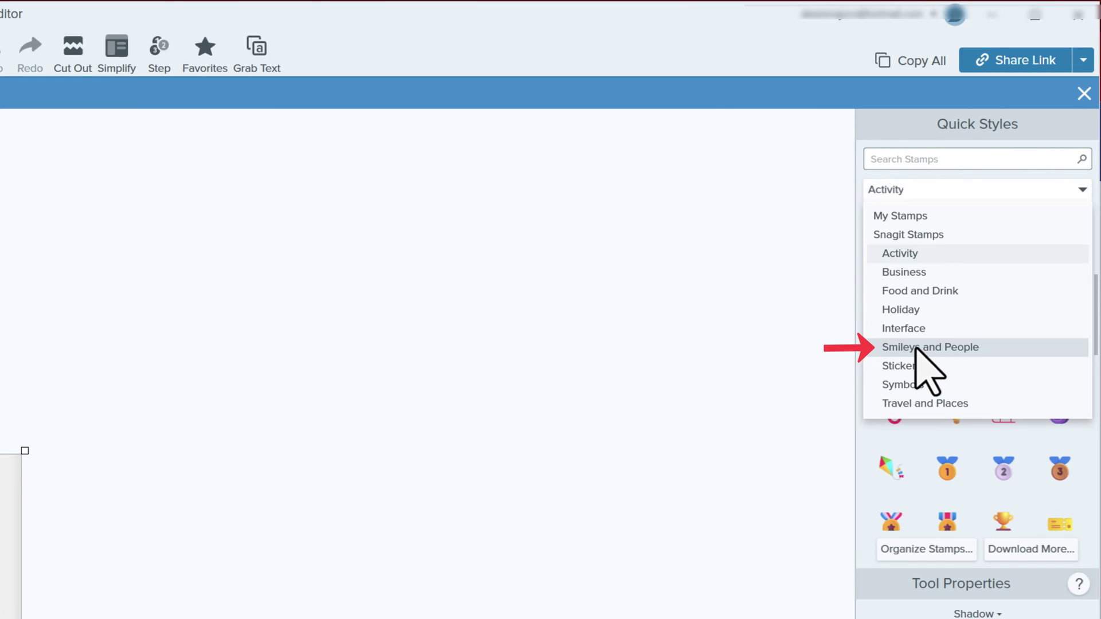
left_click(916, 348)
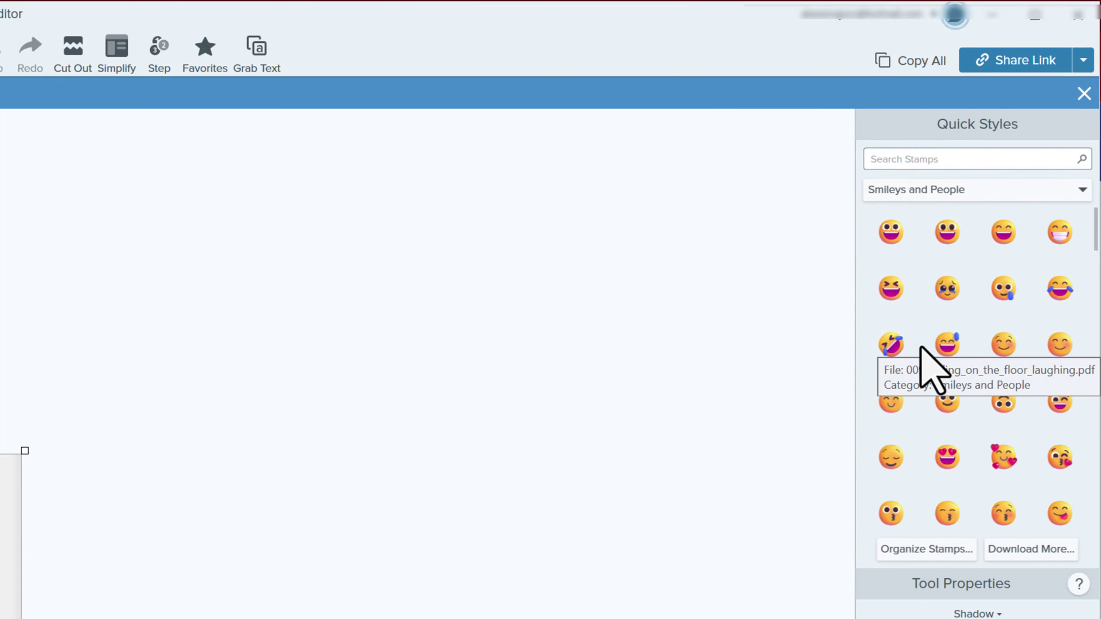
left_click(936, 161)
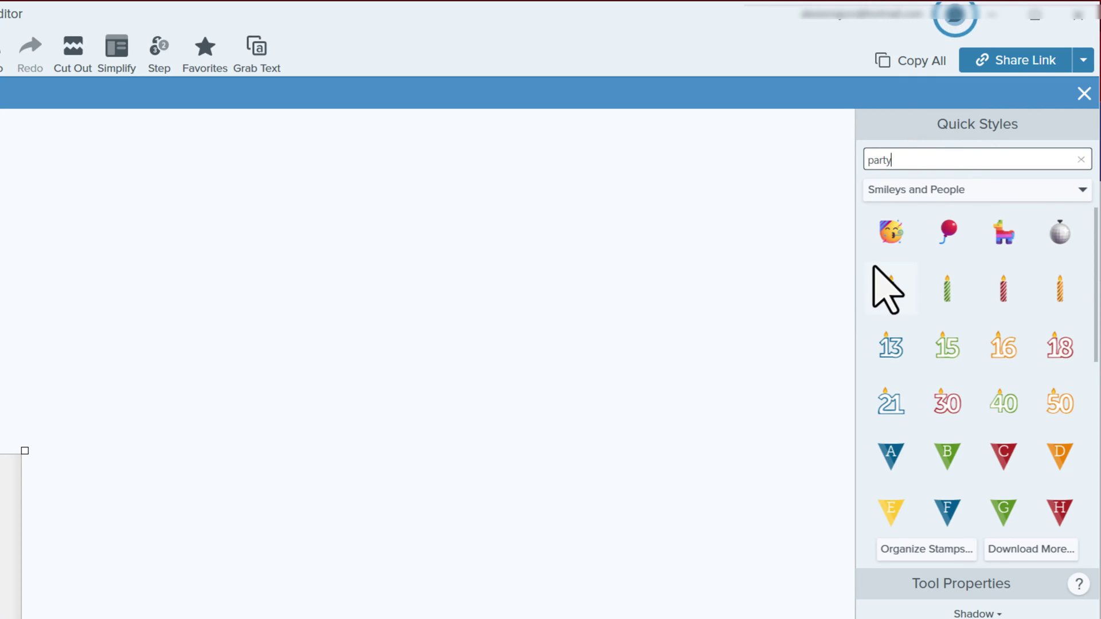
left_click(888, 232)
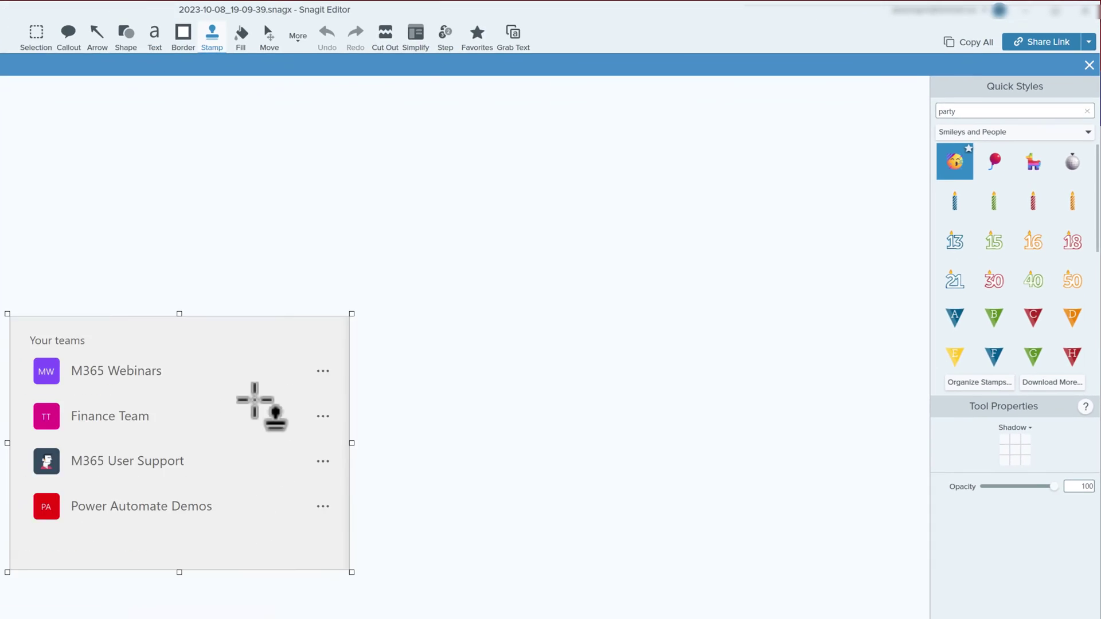
left_click(259, 394)
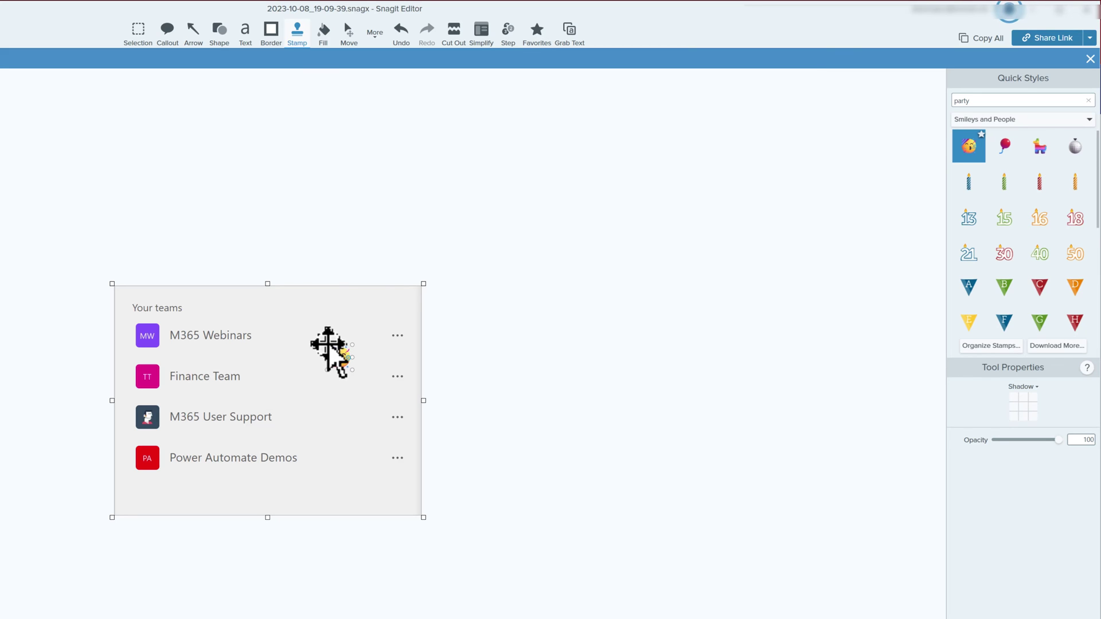
left_click_drag(327, 344, 276, 294)
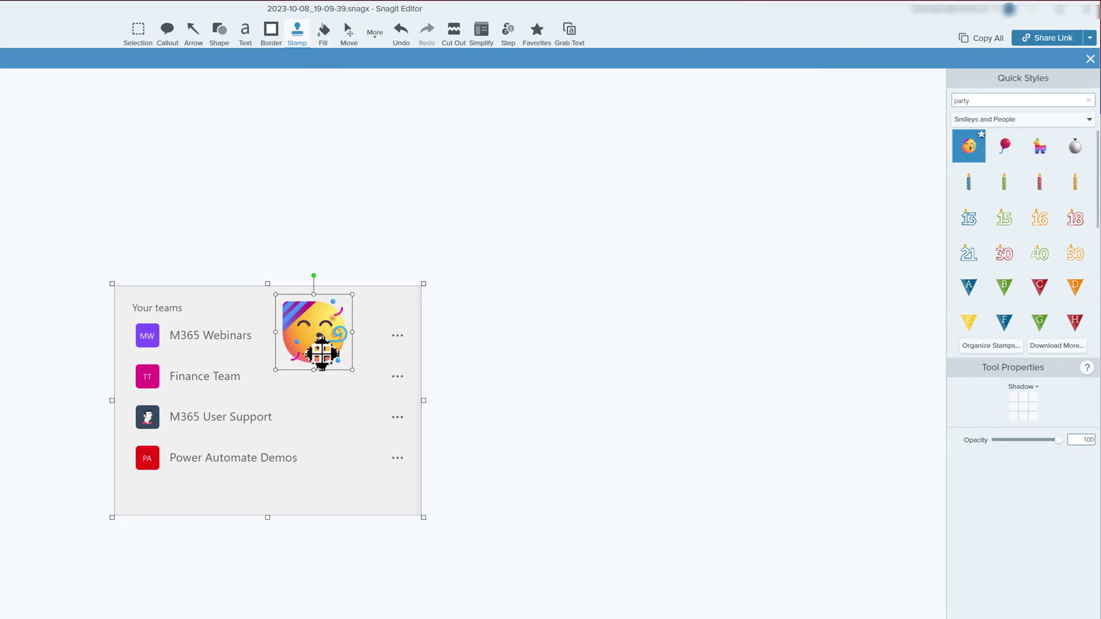
left_click_drag(321, 354, 357, 368)
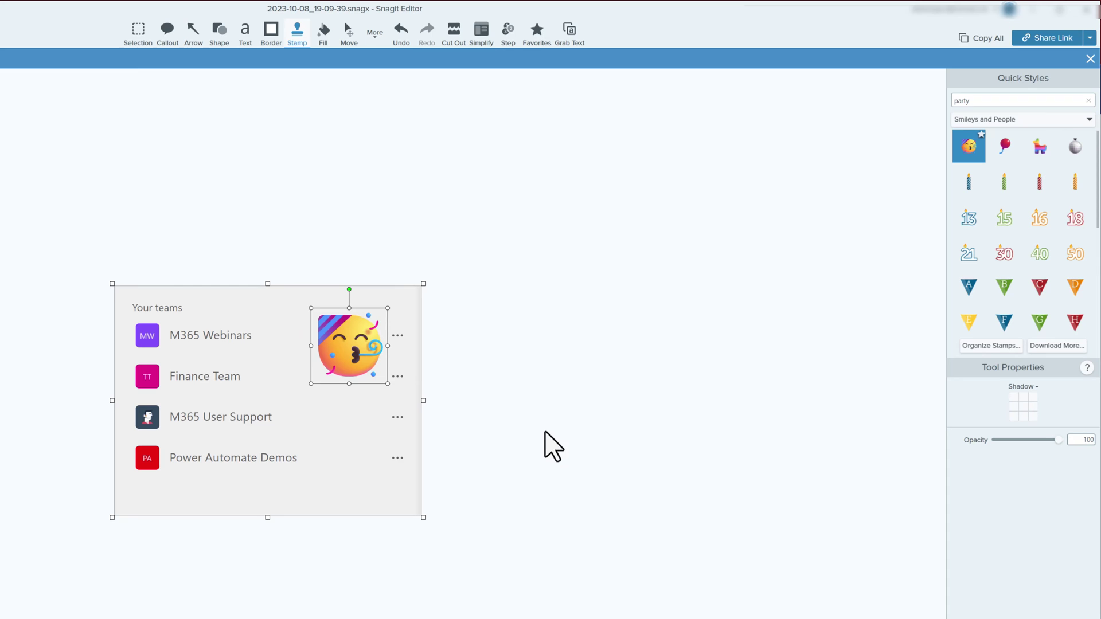
key("Escape")
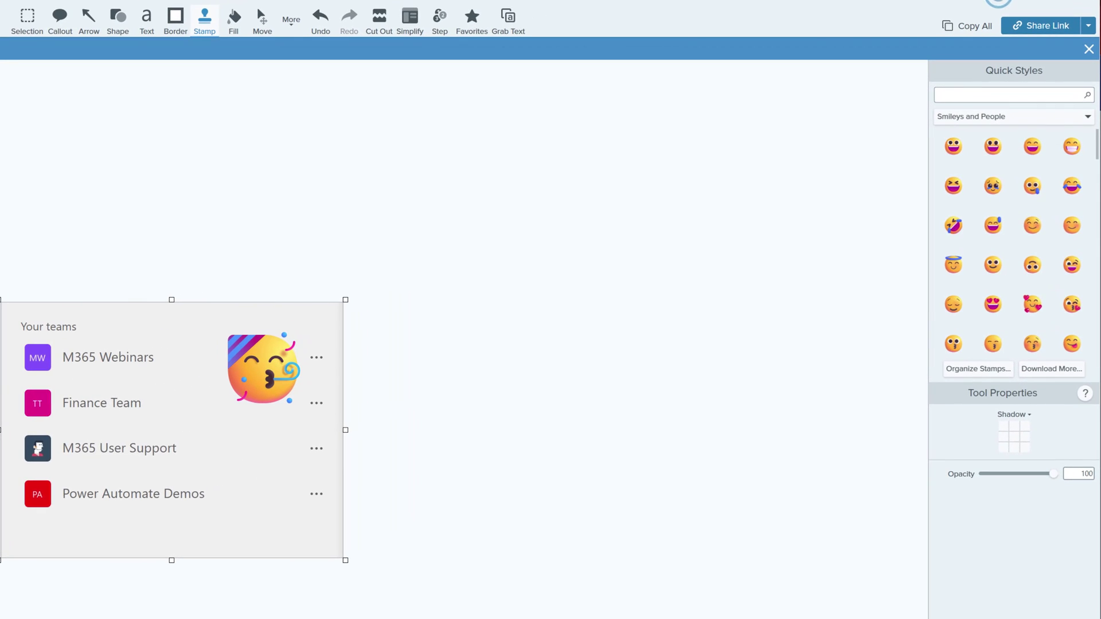
Cycle through the Callout, Arrow and Text tools, then choose the Shape tool for red rounded rectangles.
left_click(57, 22)
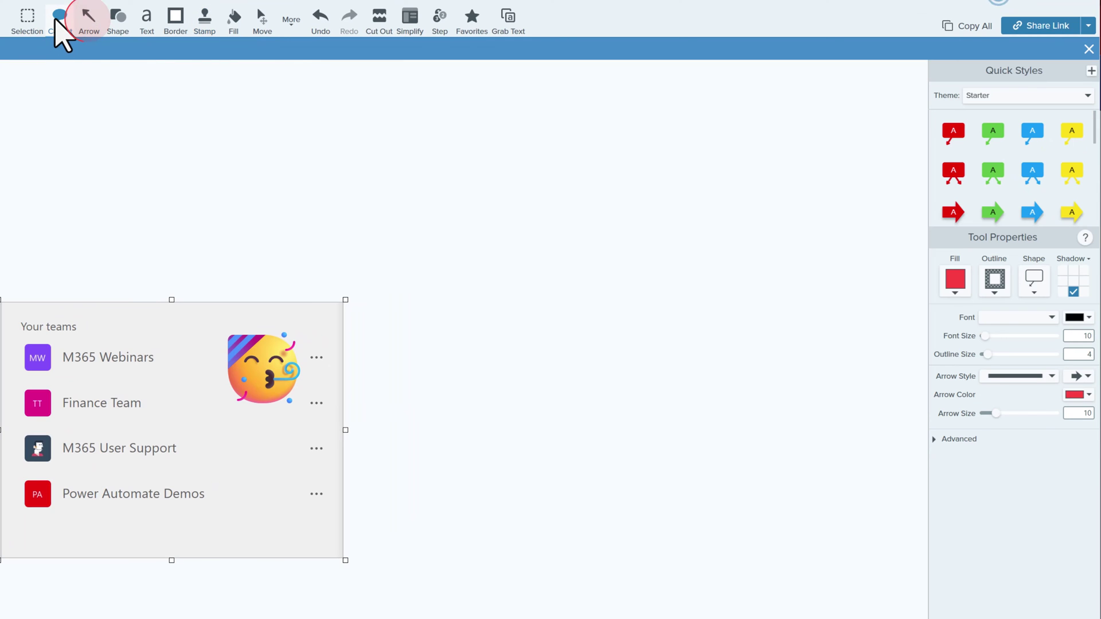
left_click(88, 21)
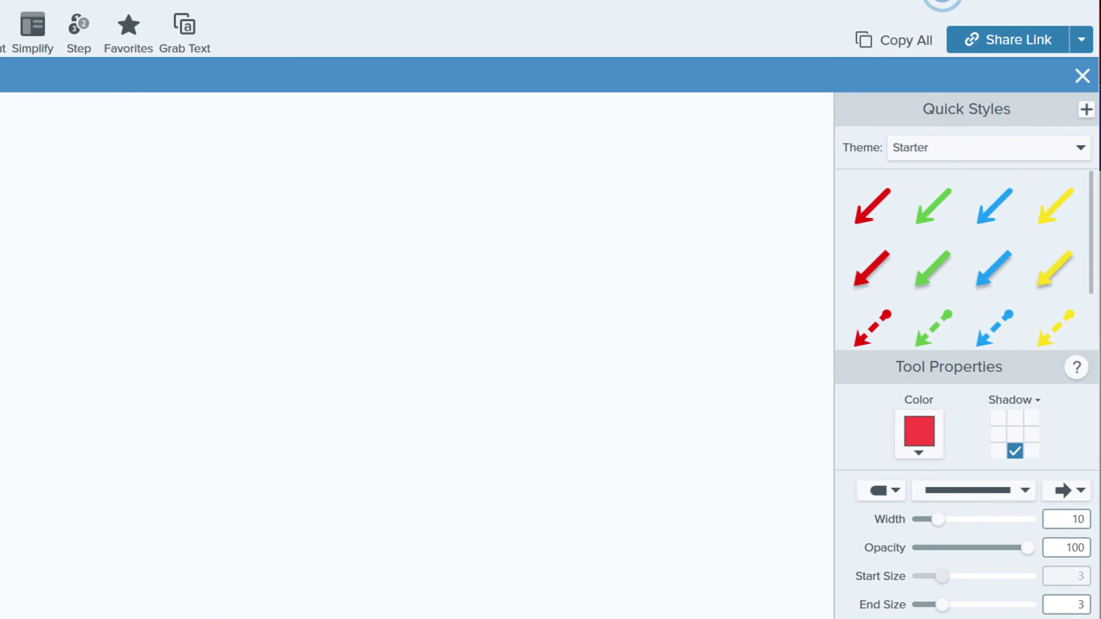
left_click(117, 22)
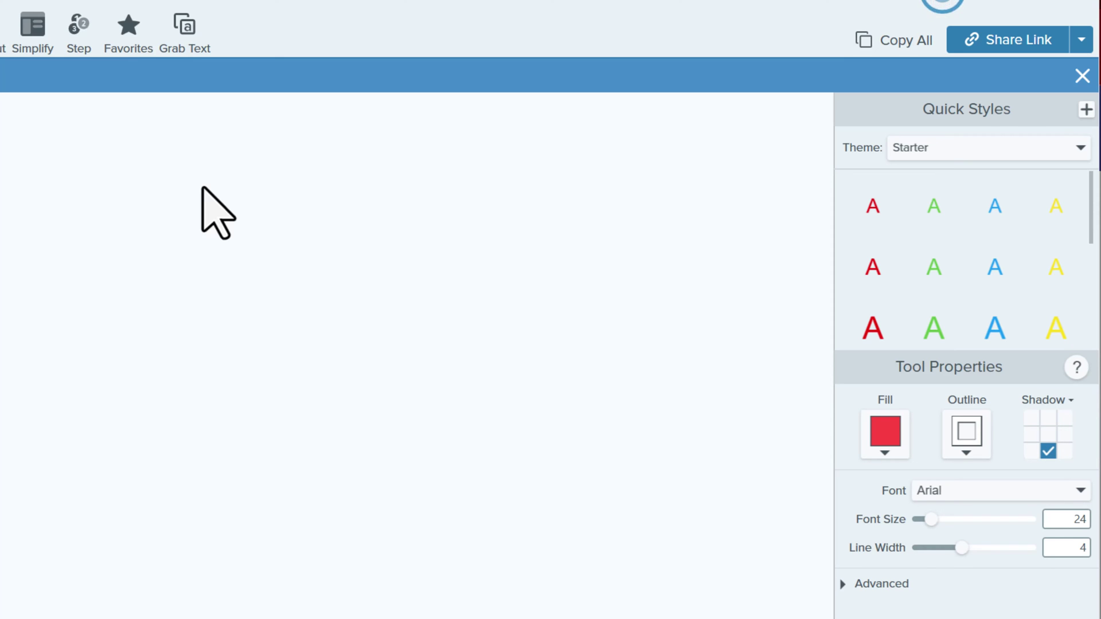
key("c")
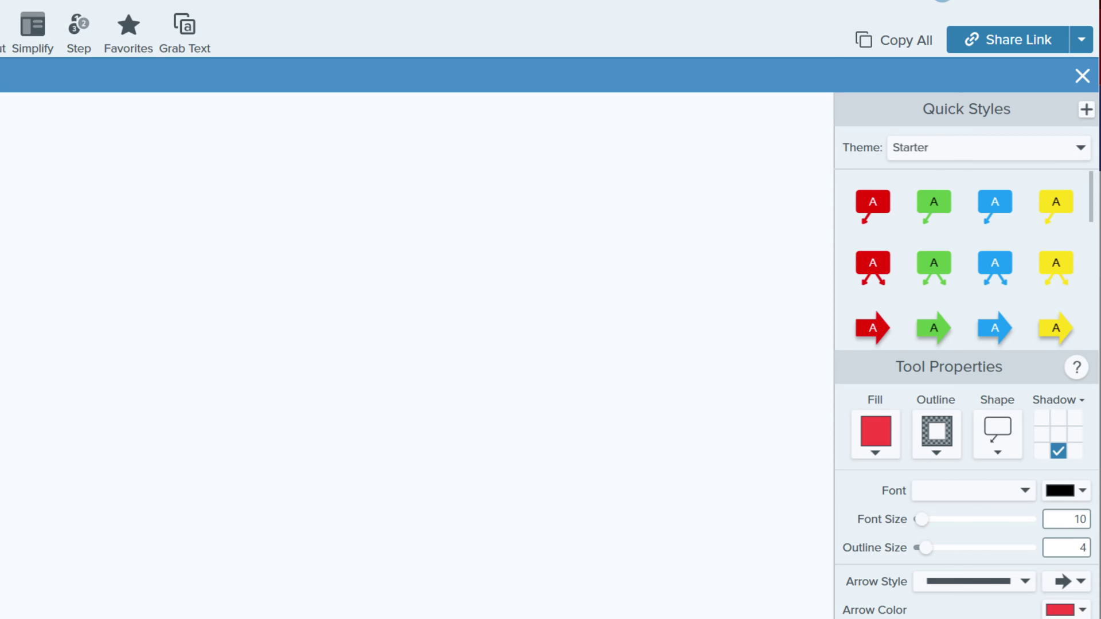
key("u")
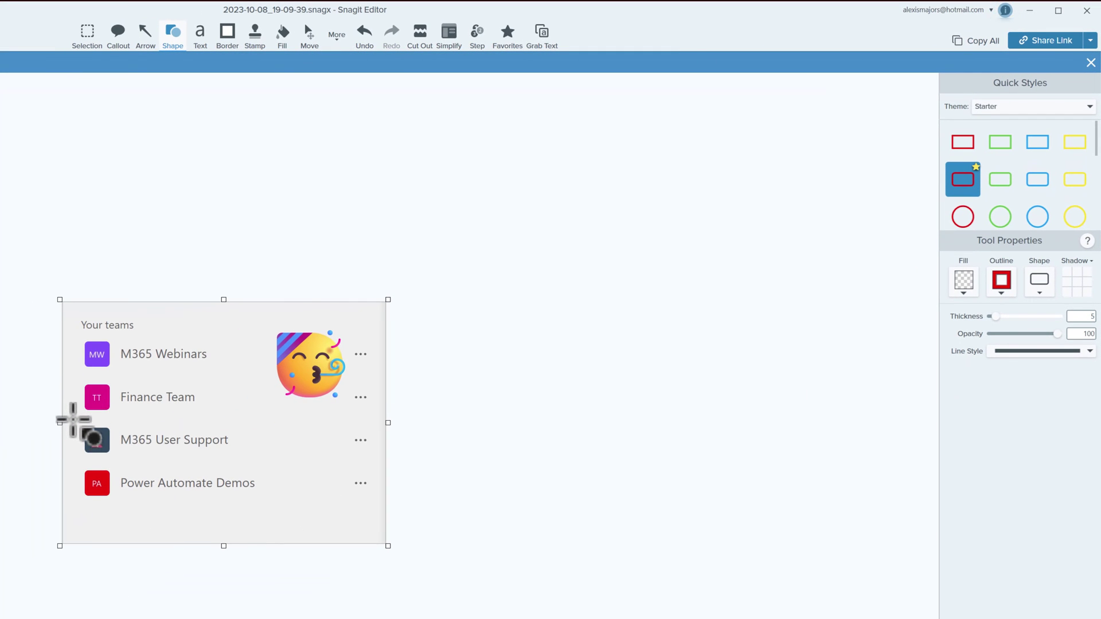
Box M365 User Support with a red rounded rectangle and share the image to Microsoft Teams.
mouse_move(74, 419)
left_mouse_down()
mouse_move(83, 442)
mouse_move(251, 465)
mouse_move(238, 462)
left_mouse_up()
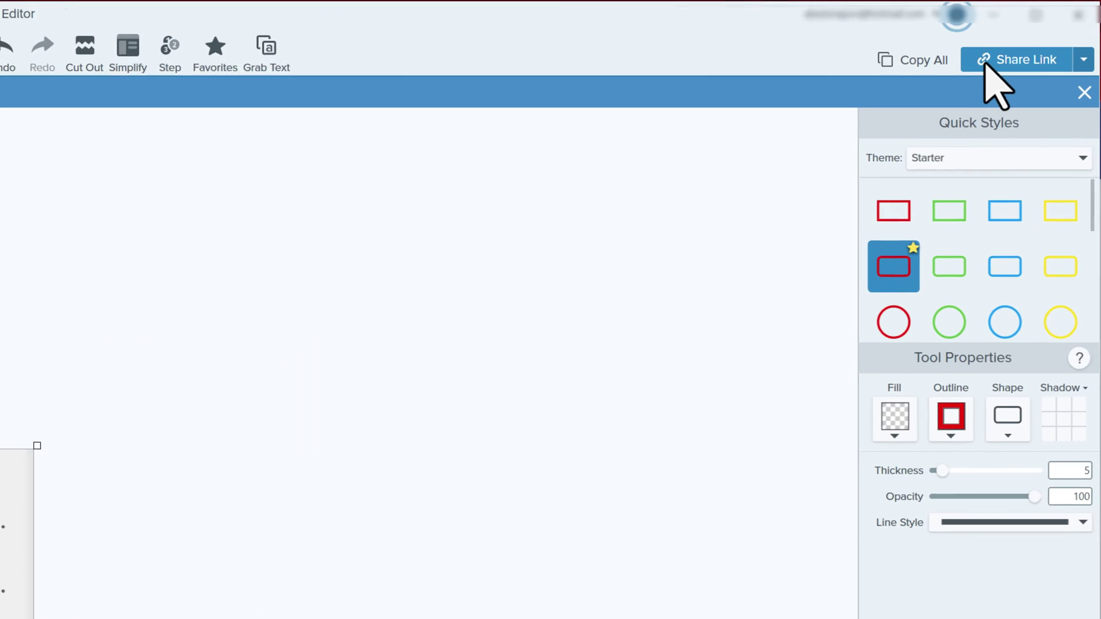
left_click(1083, 63)
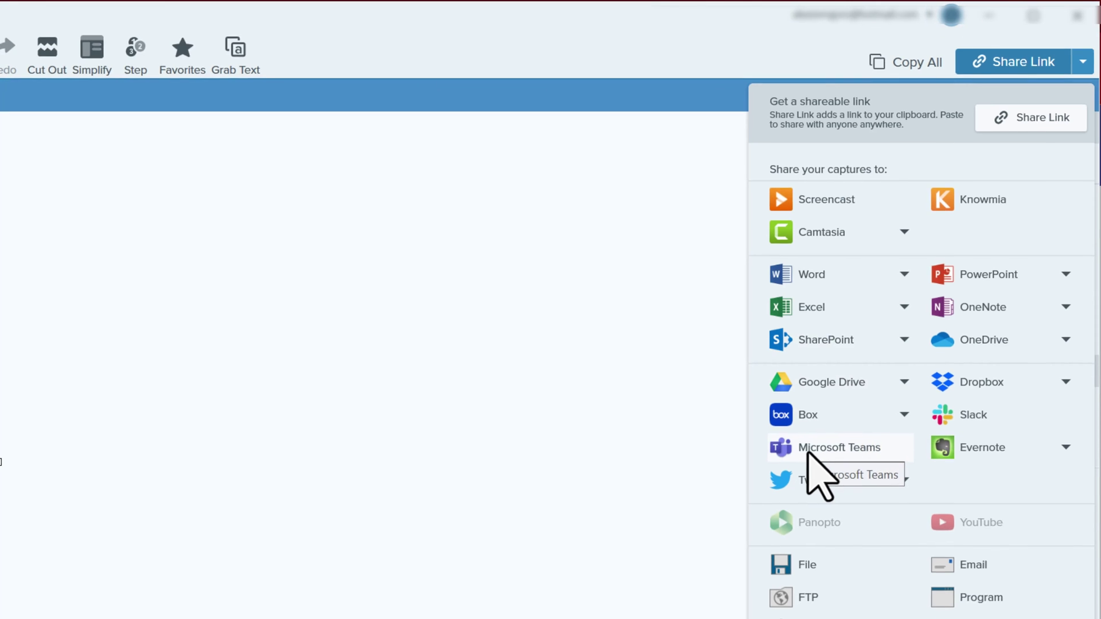
left_click(808, 453)
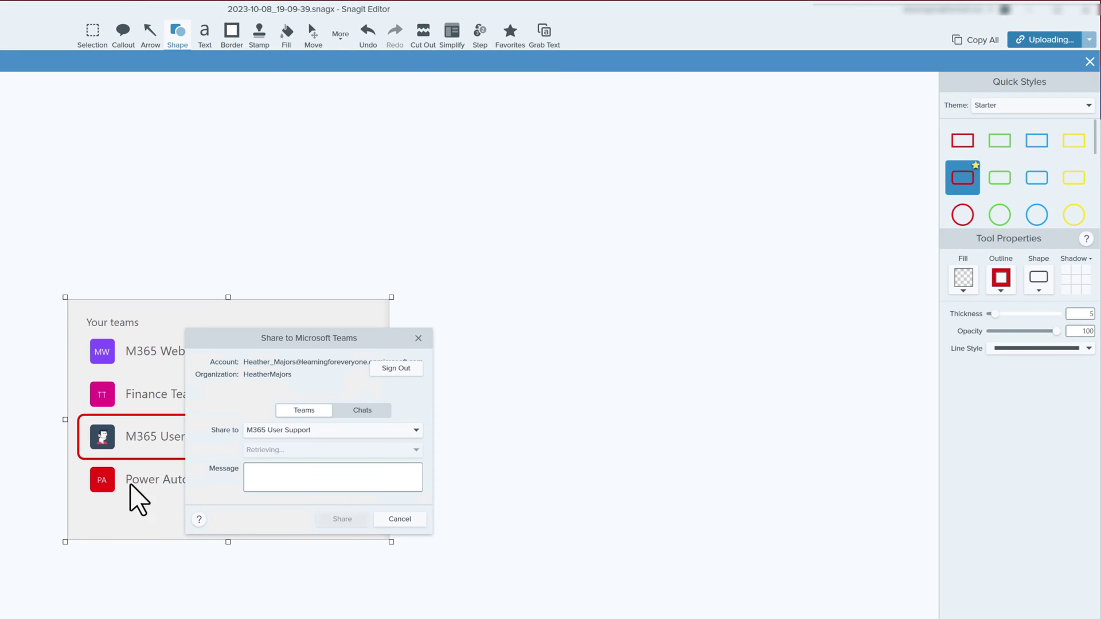